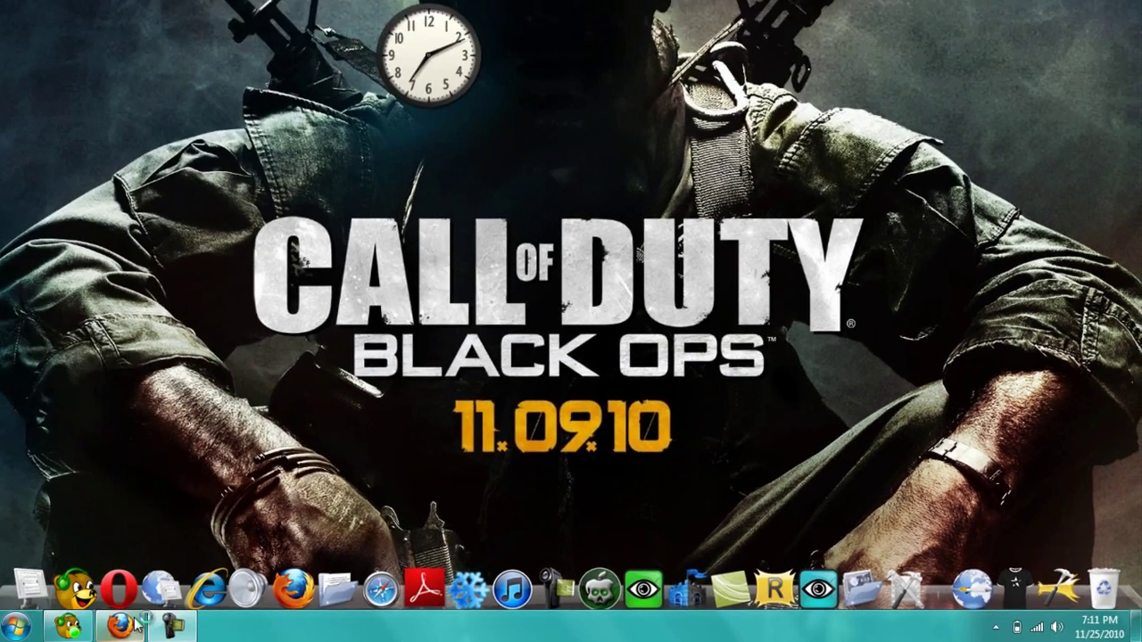
Switch to Firefox, view the Apple image from the My Pictures folder, and close it along with the folder
click(134, 624)
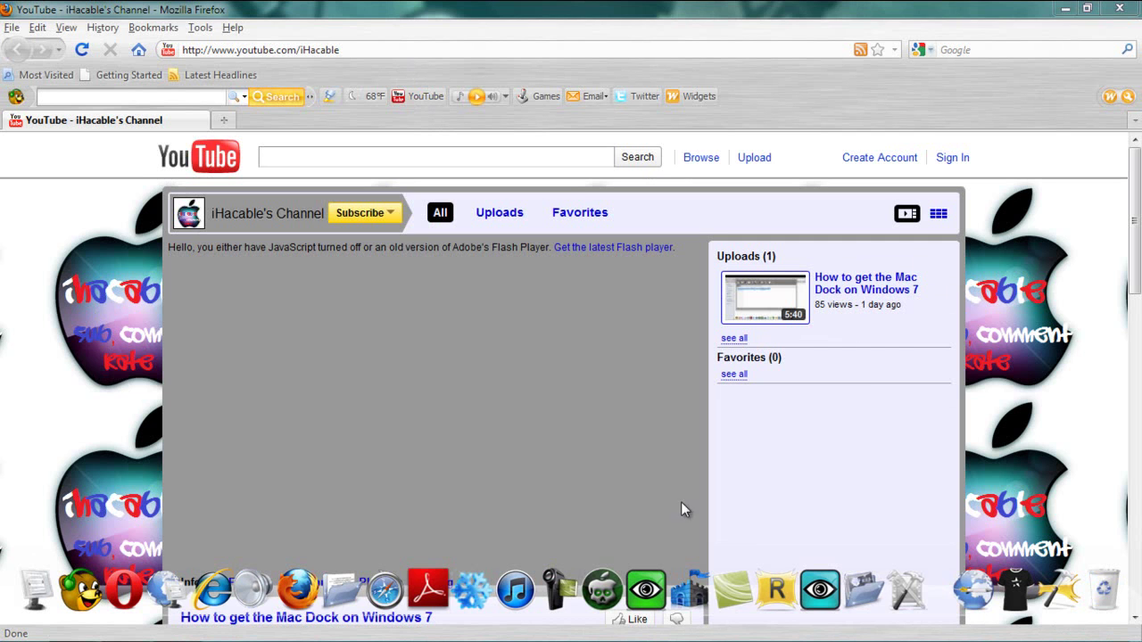
click(879, 585)
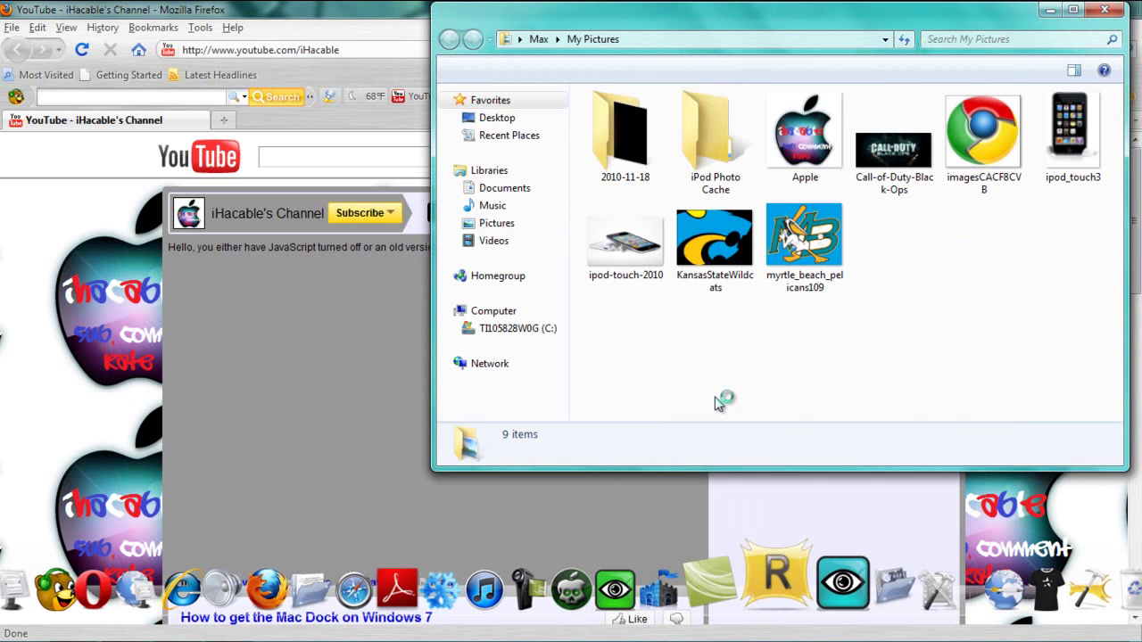
click(803, 138)
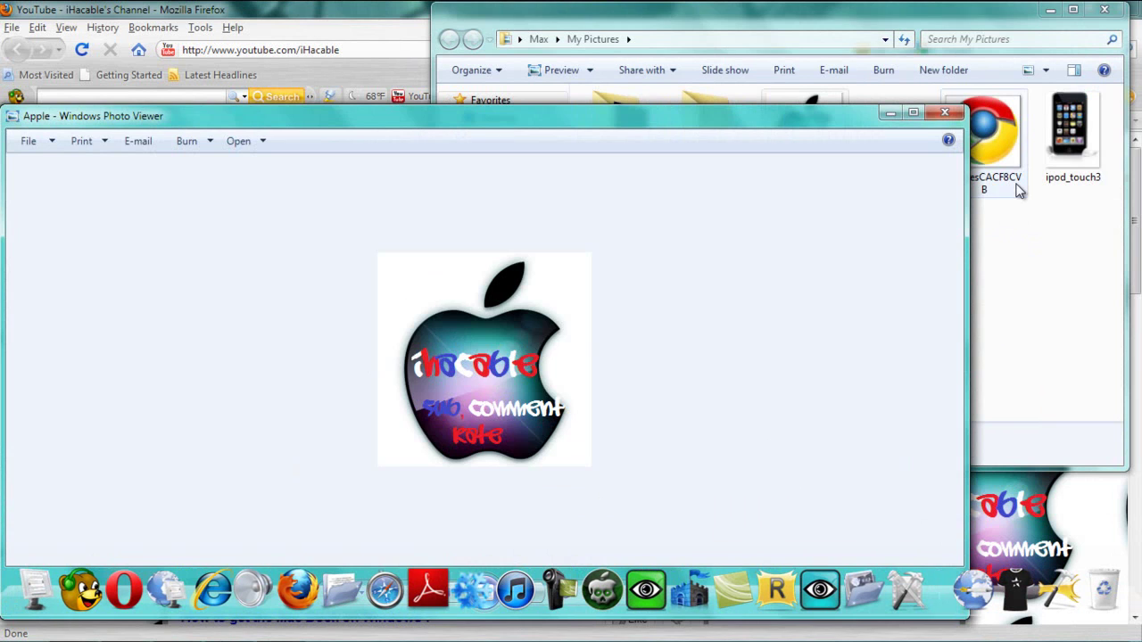
click(944, 113)
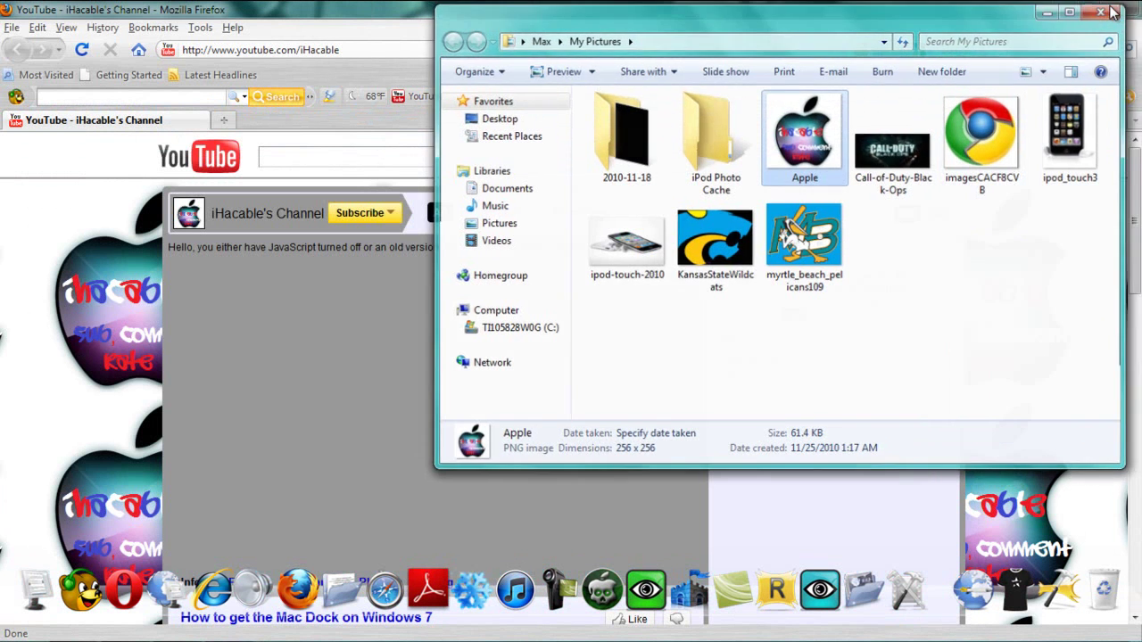
click(1102, 12)
click(492, 48)
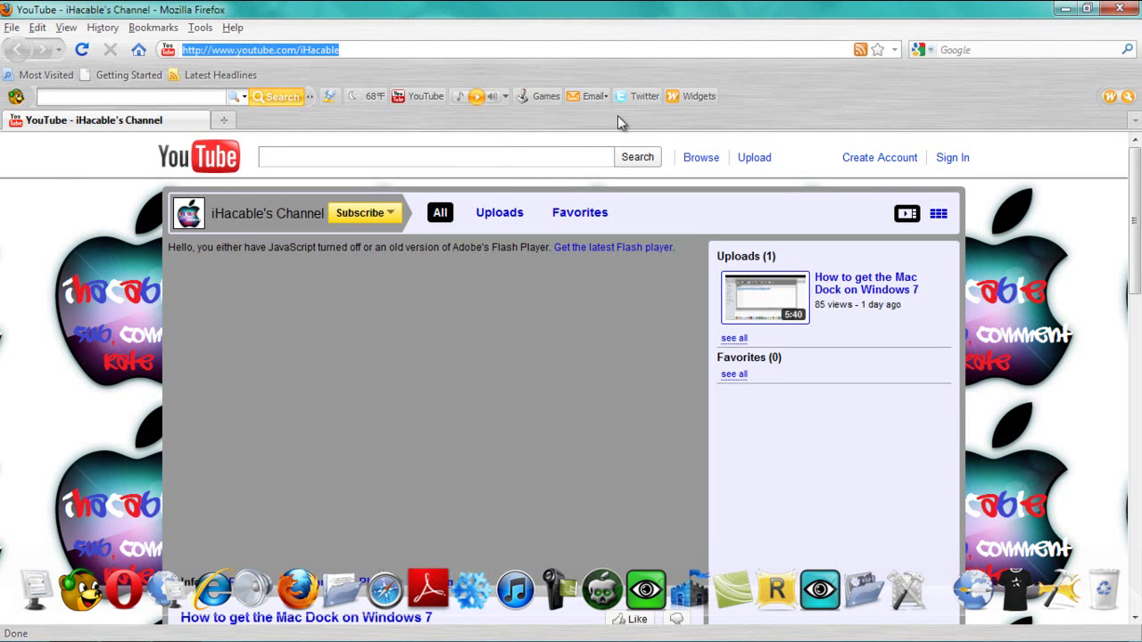
text(www.cooltext.com)
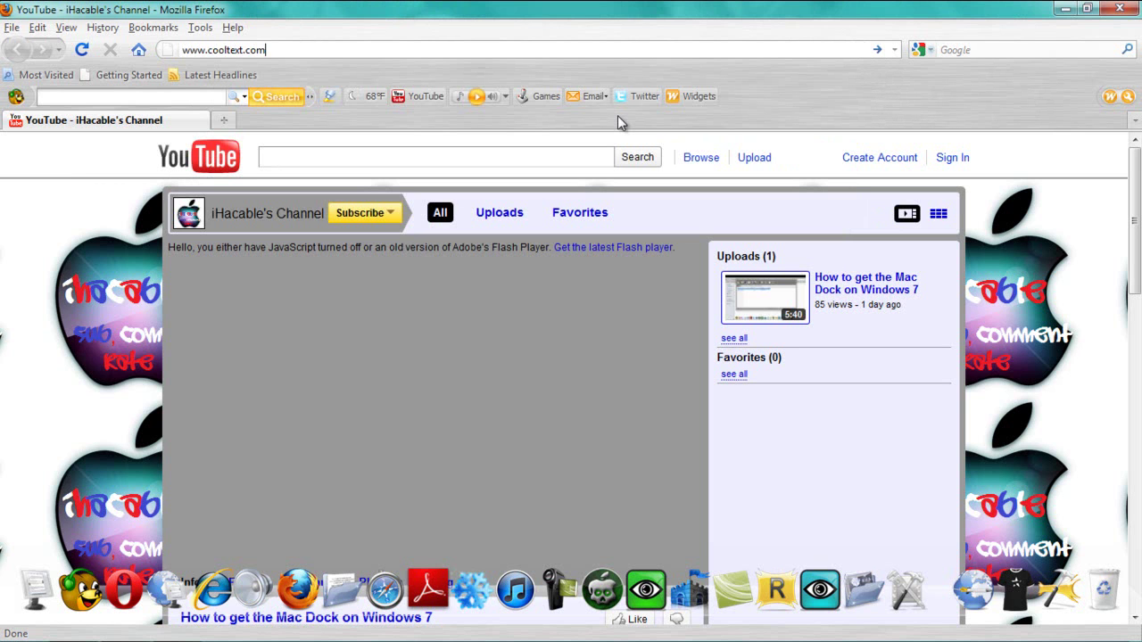
key(Return)
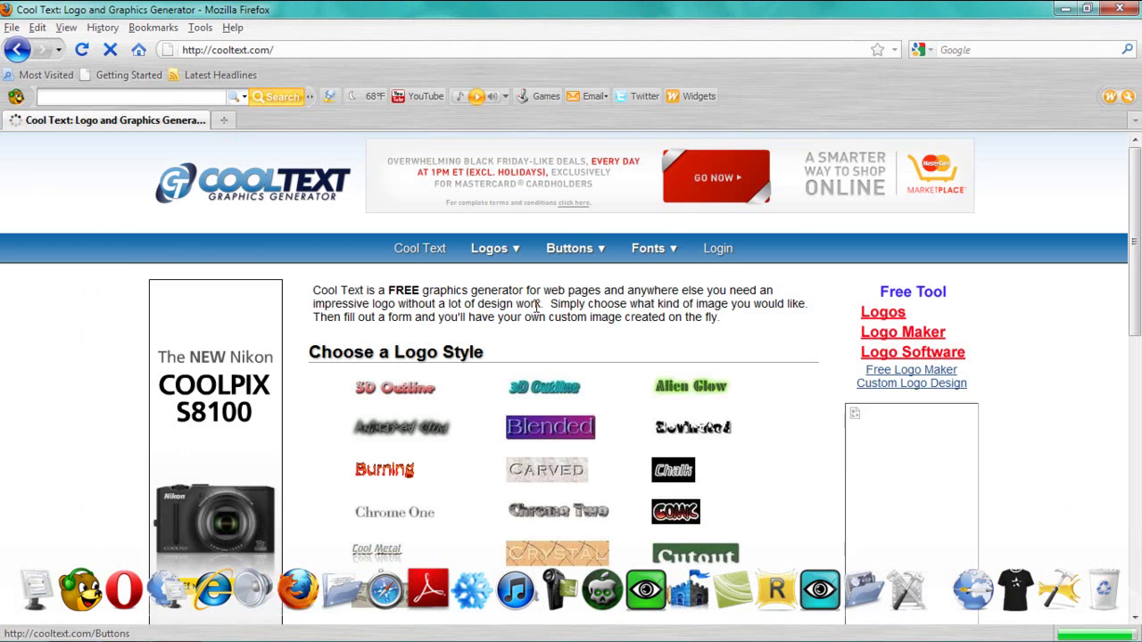
mouse_move(657, 257)
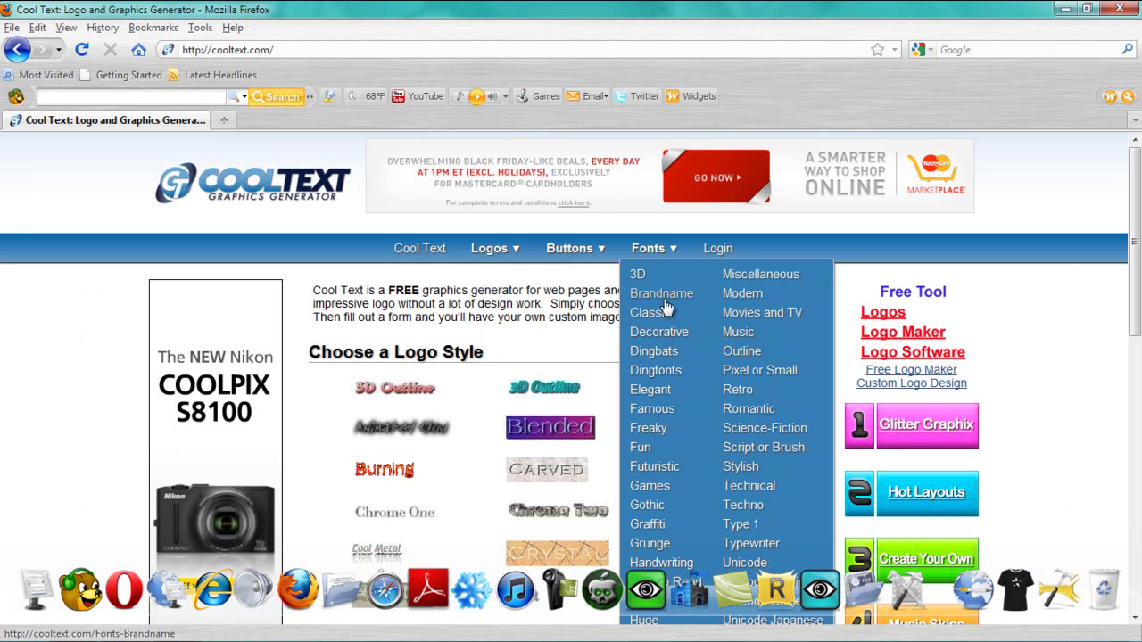
click(648, 523)
Choose the Subway font from the graffiti fonts and download its subway.zip file, saving it to the computer
scroll(660, 530, down, 8)
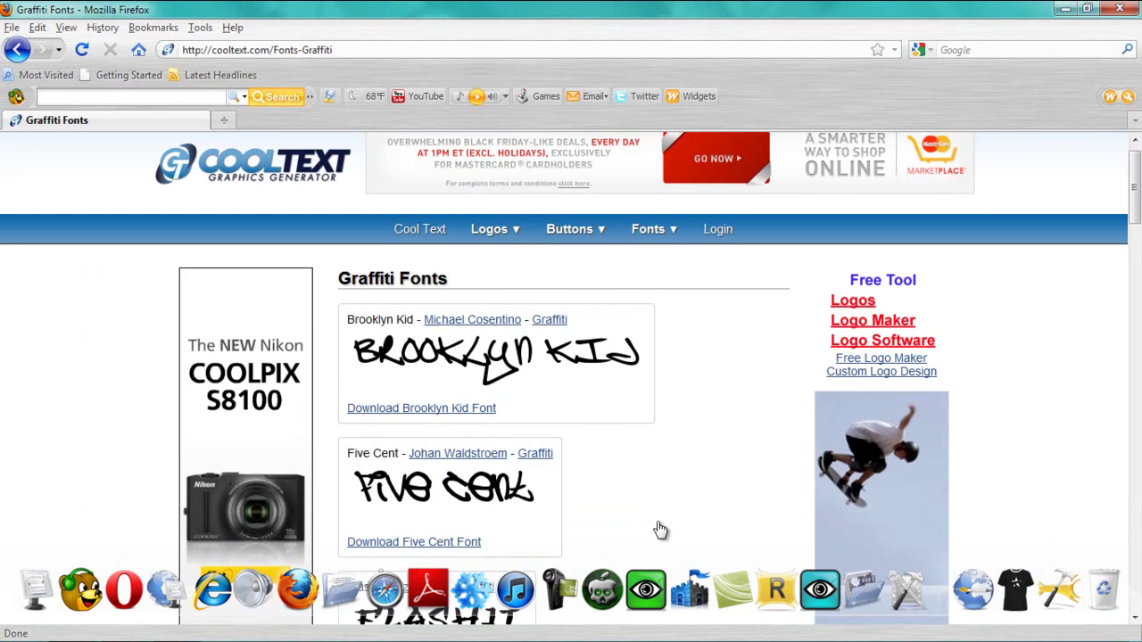
scroll(660, 530, down, 2)
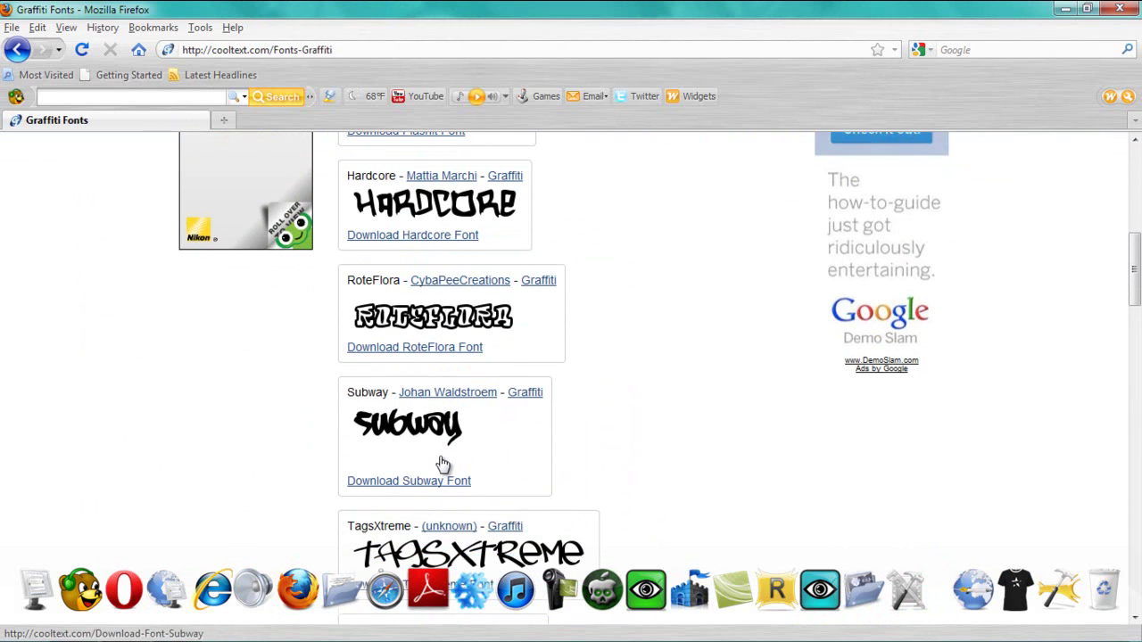
scroll(446, 472, down, 8)
scroll(443, 463, down, 1)
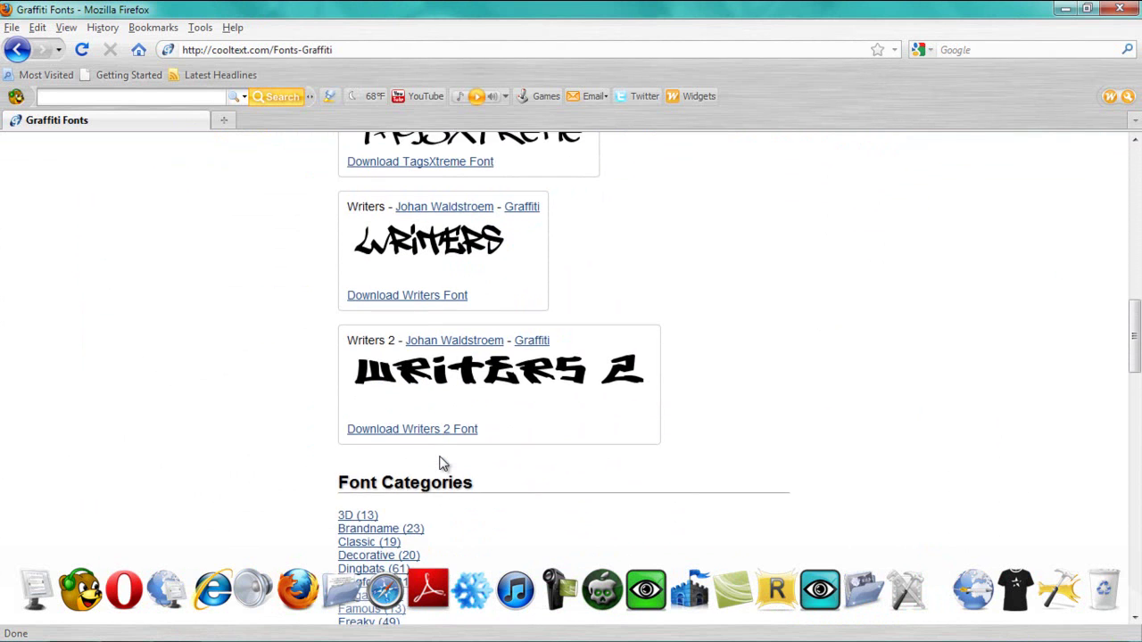
scroll(443, 463, up, 6)
scroll(443, 463, up, 12)
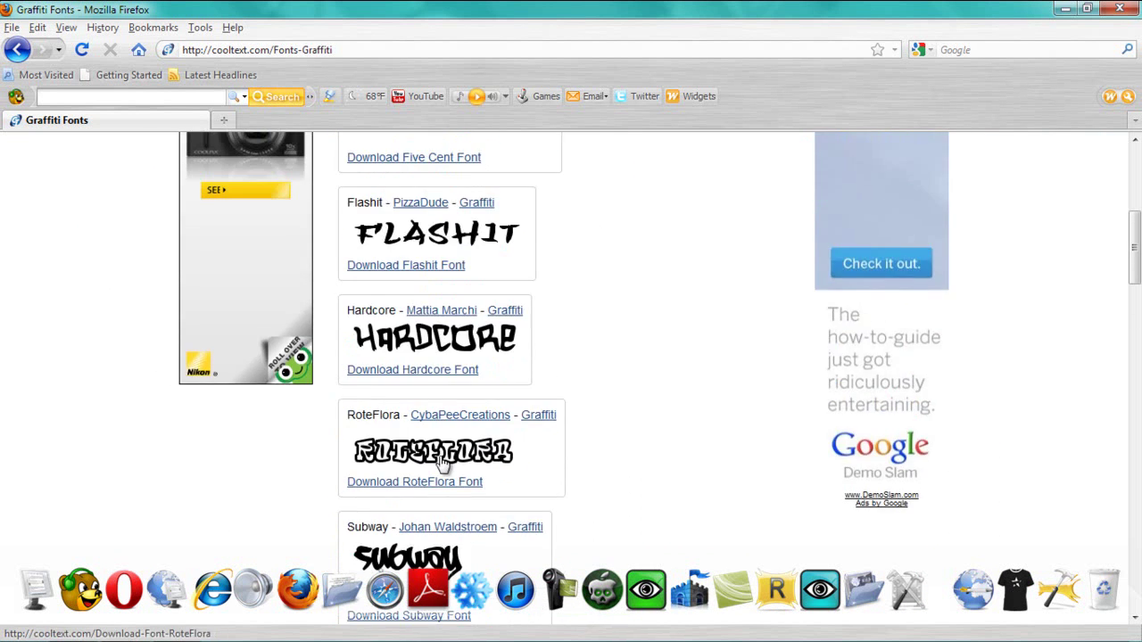
scroll(444, 463, down, 1)
scroll(443, 463, down, 7)
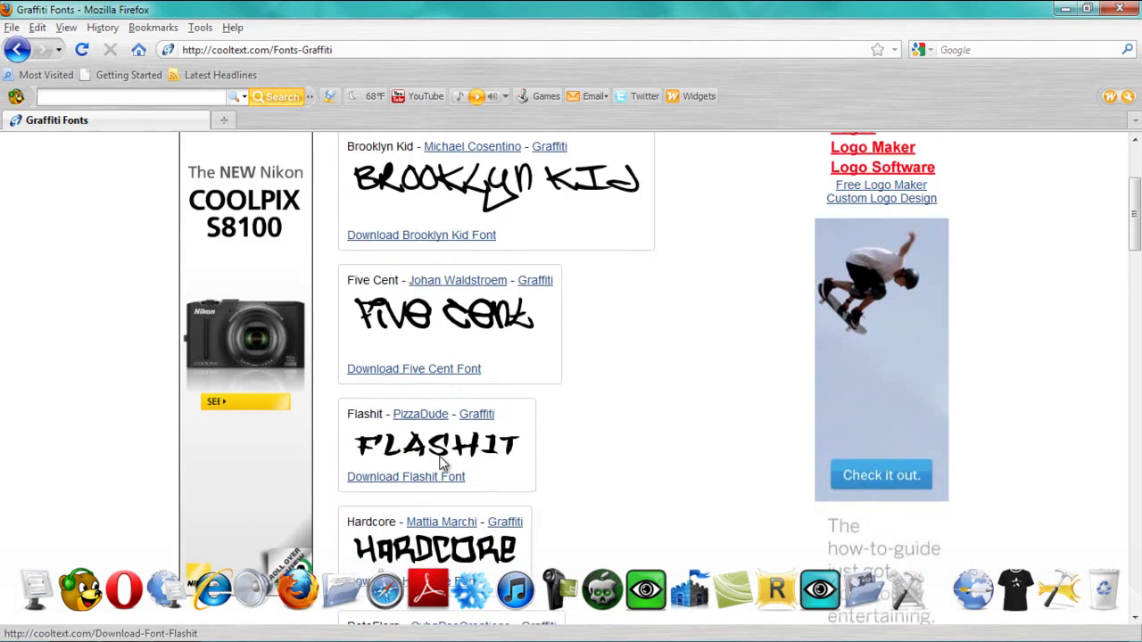
click(442, 480)
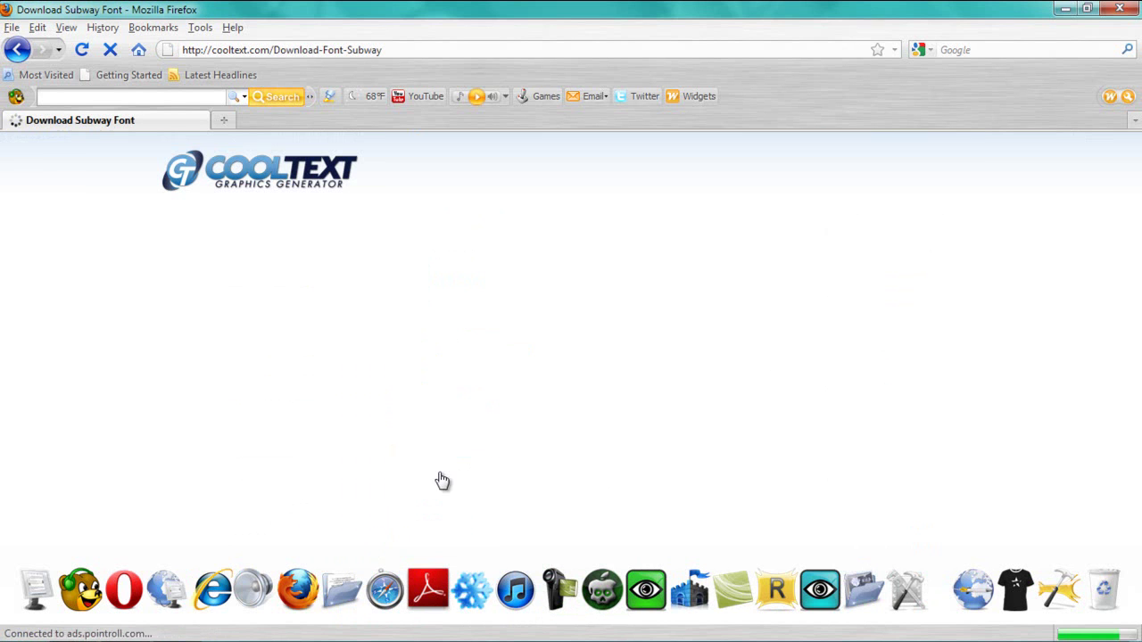
click(448, 399)
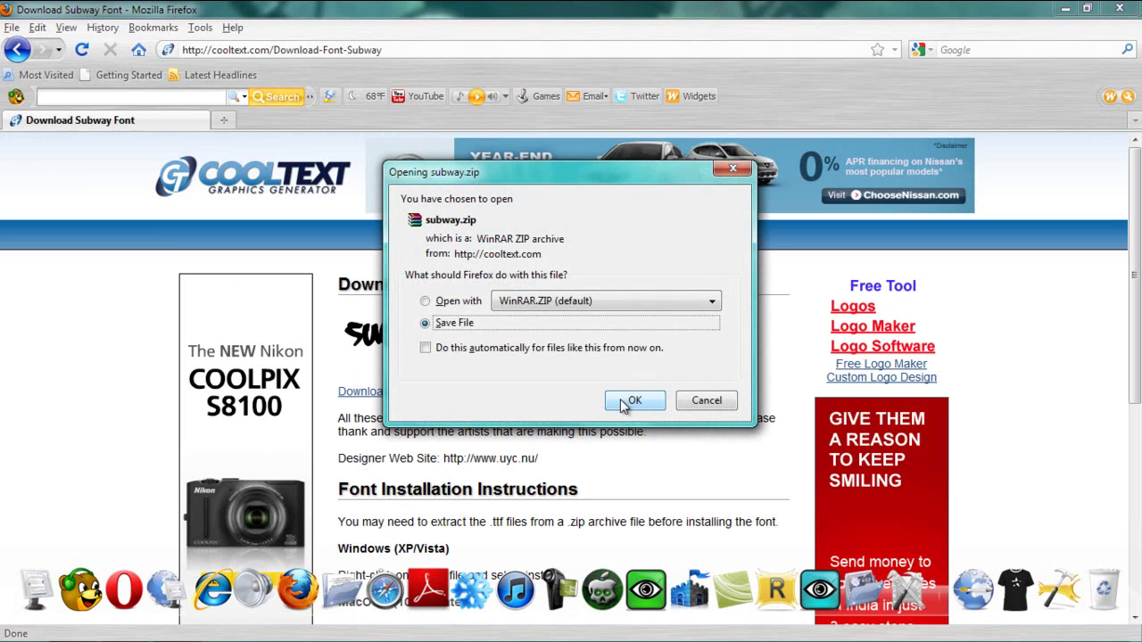
click(625, 403)
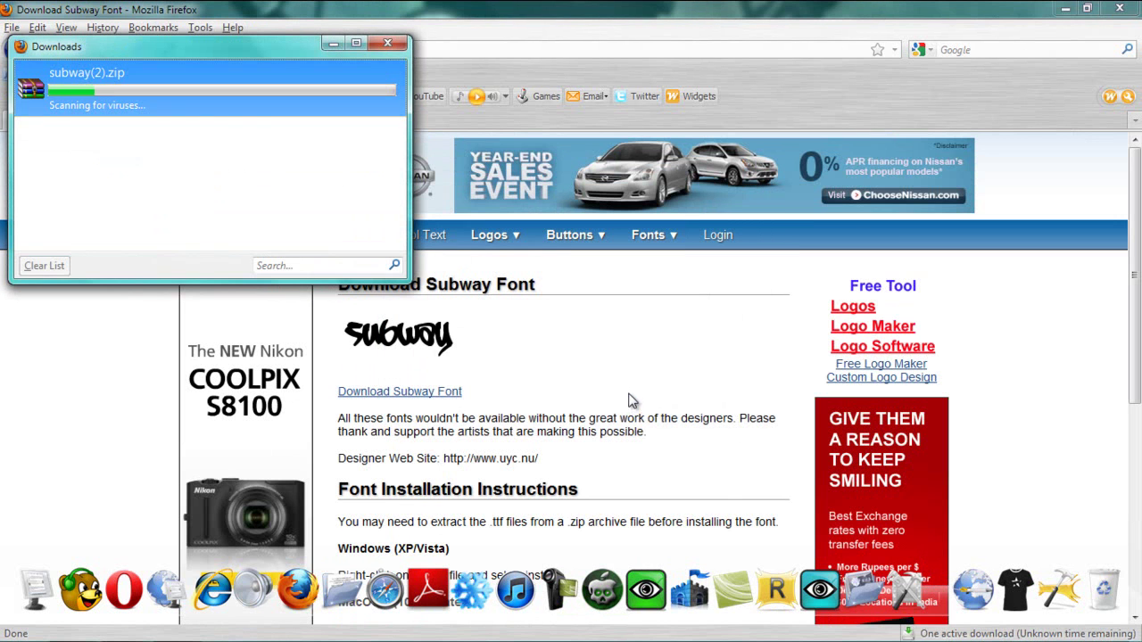
Extract subway.TTF from the downloaded archive to the desktop, and close the archive and the downloads window
double_click(267, 92)
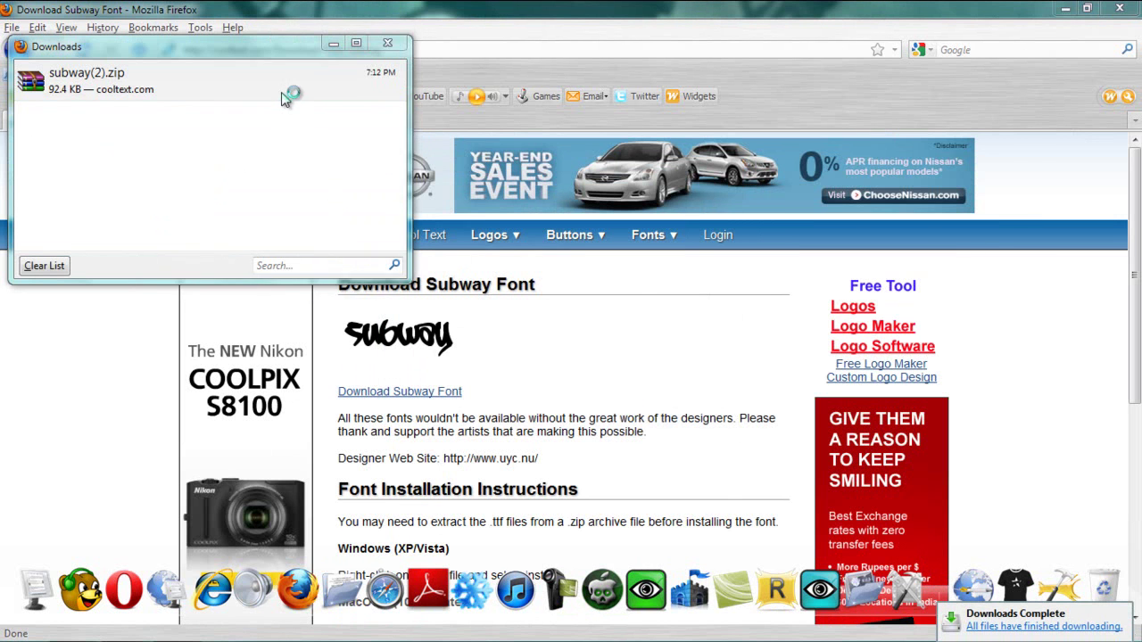
click(248, 264)
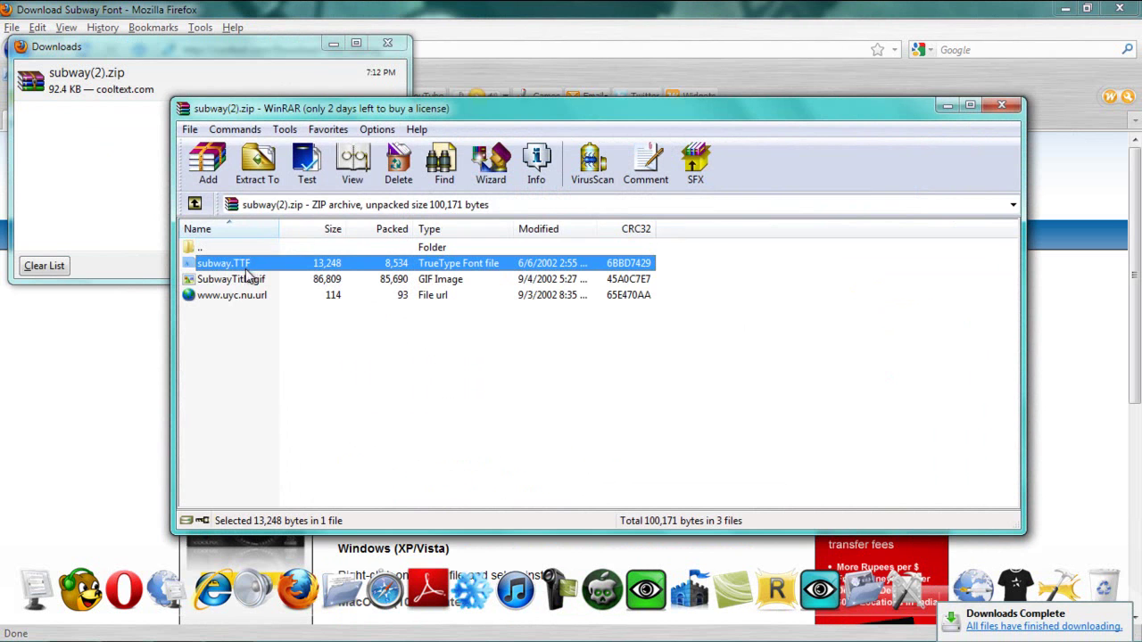
click(259, 165)
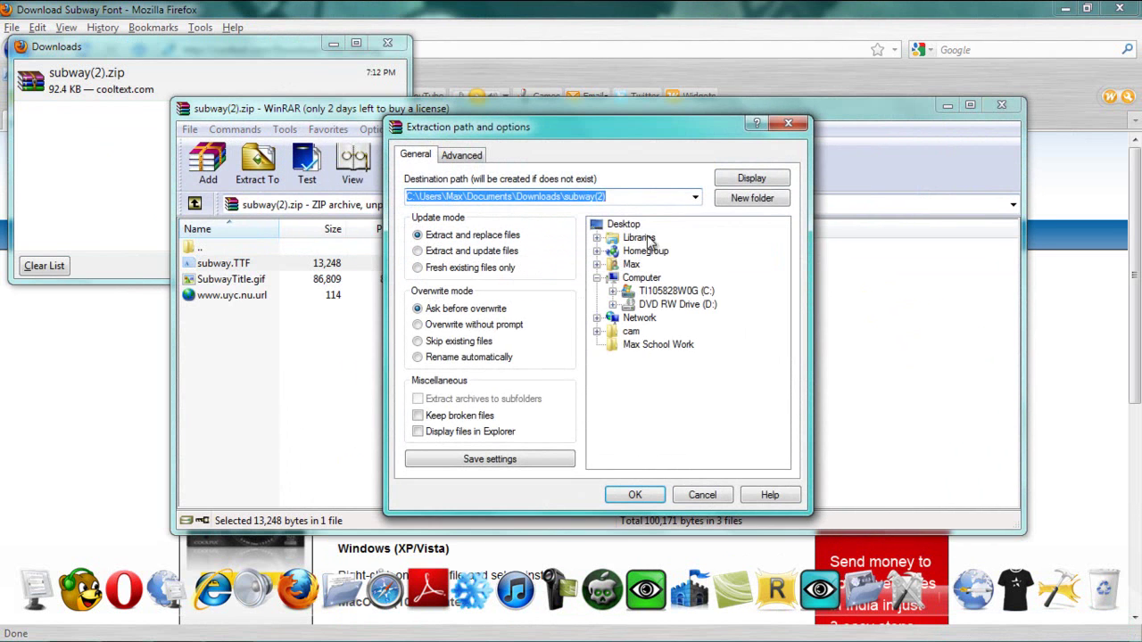
click(627, 493)
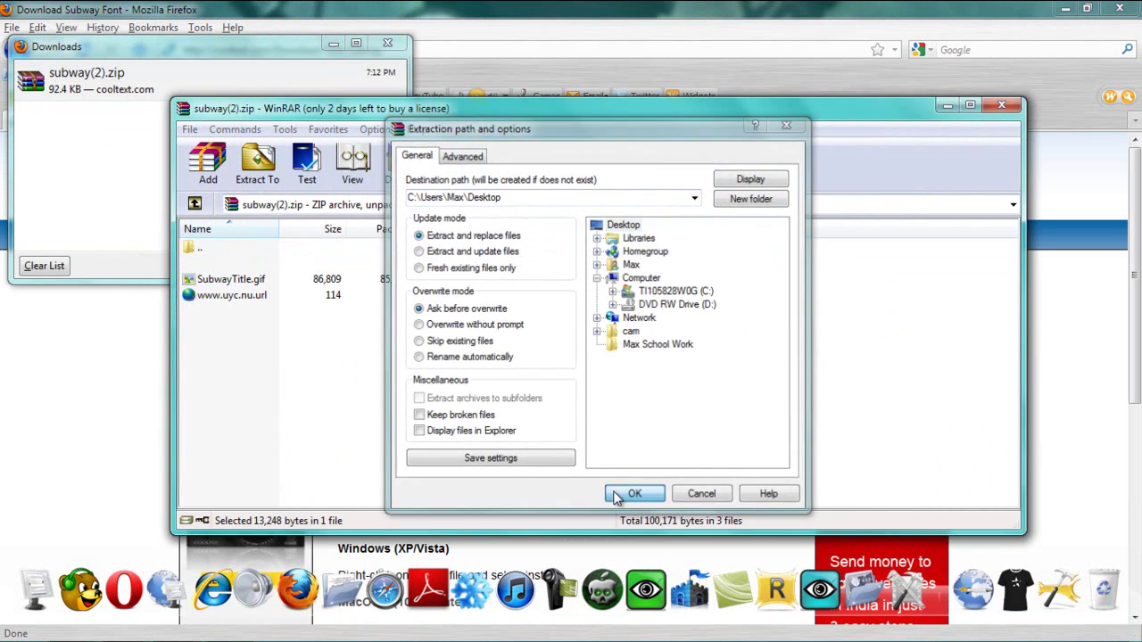
click(567, 393)
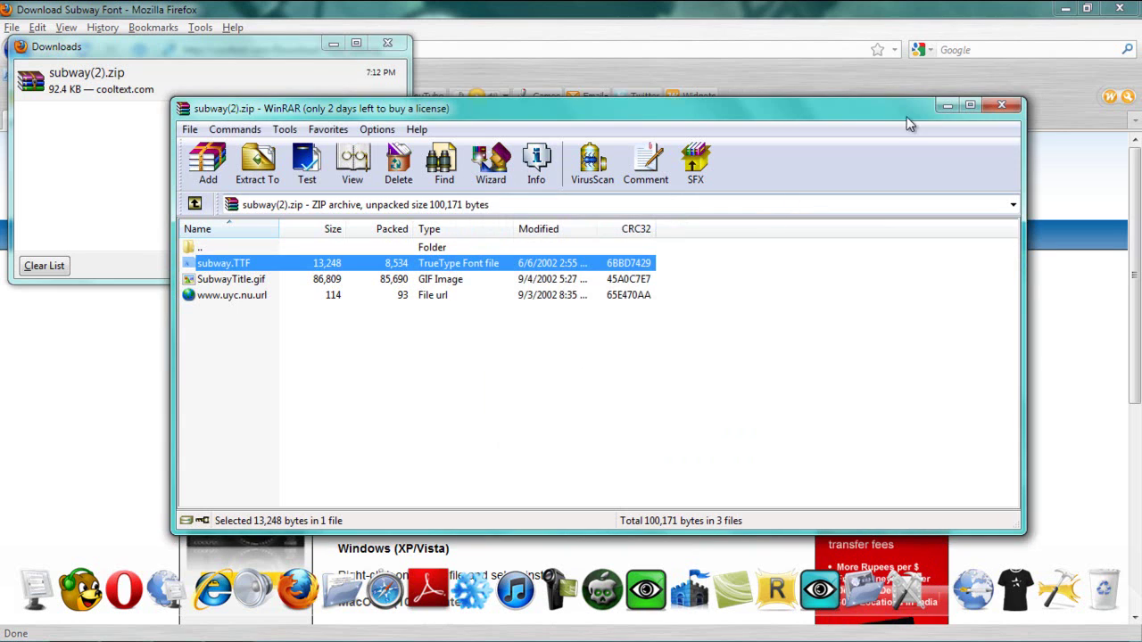
click(1008, 104)
click(387, 43)
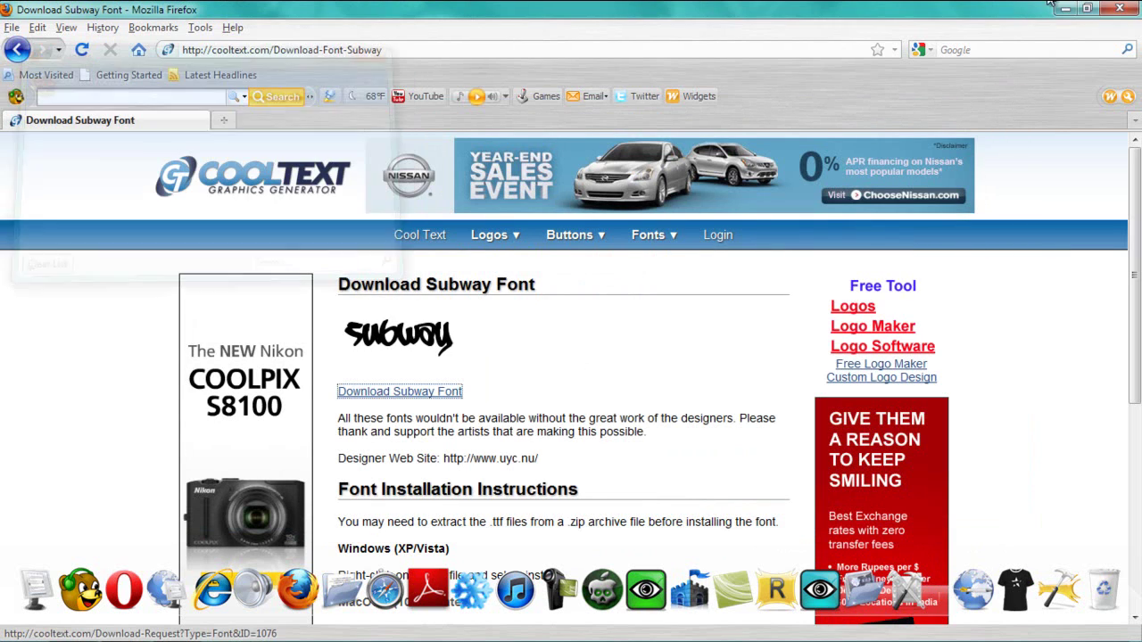
Show the desktop icons and preview the extracted subway font file
click(1065, 11)
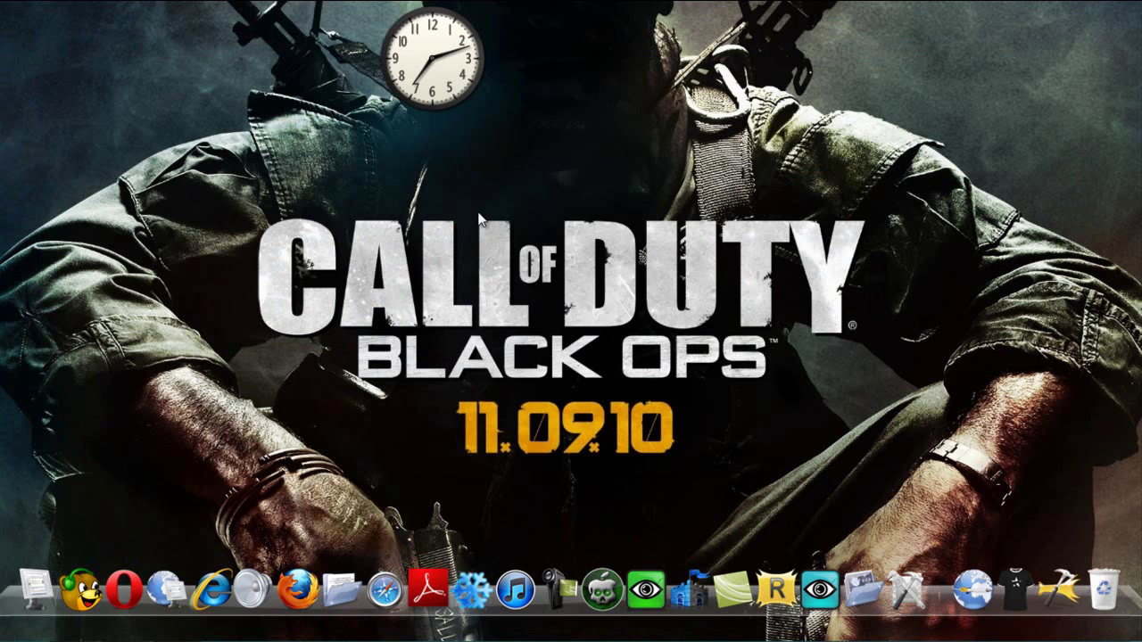
right_click(479, 214)
mouse_move(581, 229)
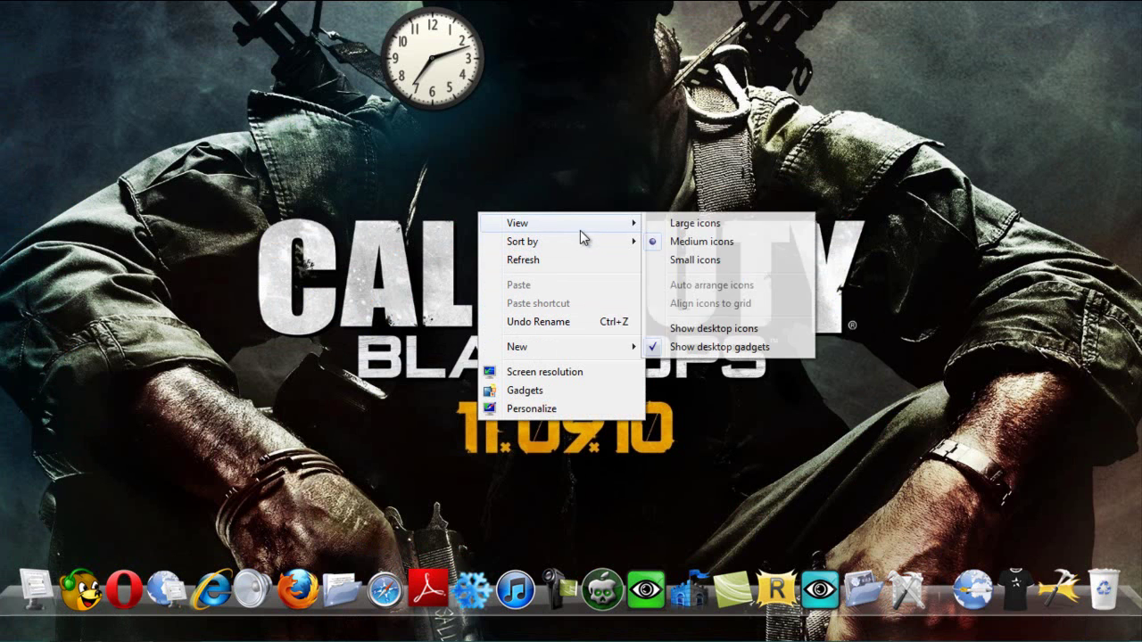
click(674, 329)
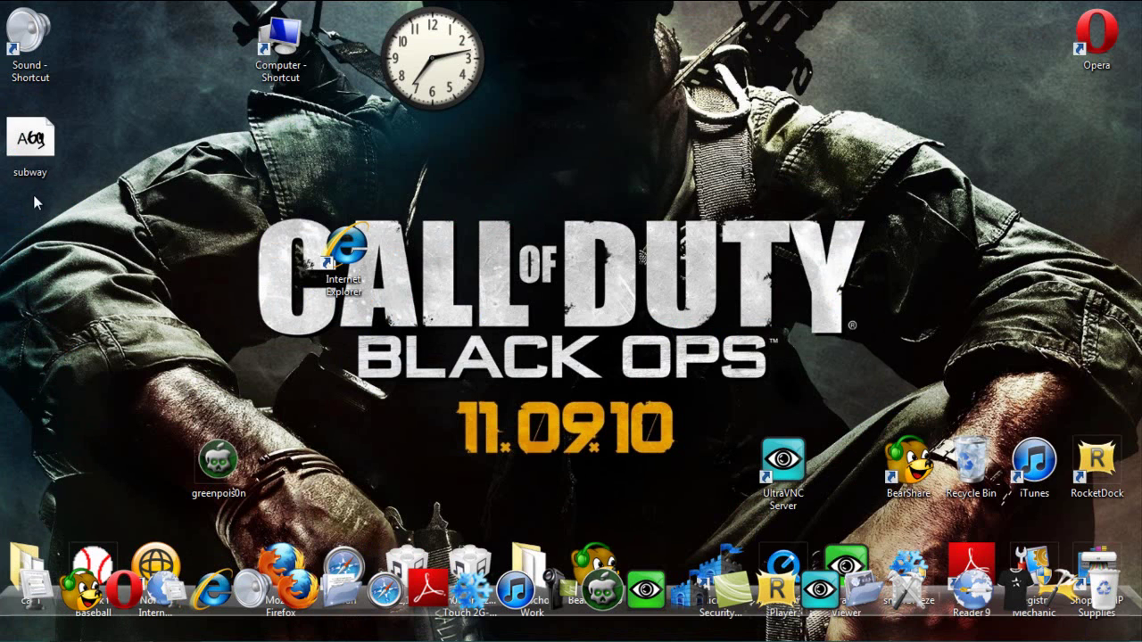
double_click(31, 141)
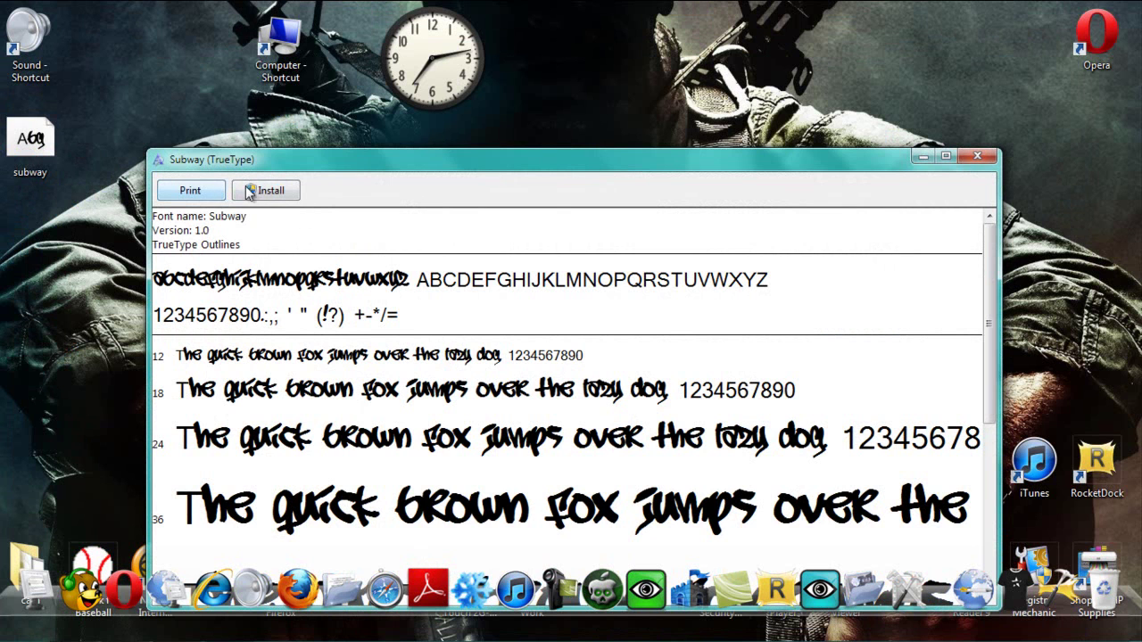
click(977, 156)
Launch Microsoft Word with a blank document
click(19, 626)
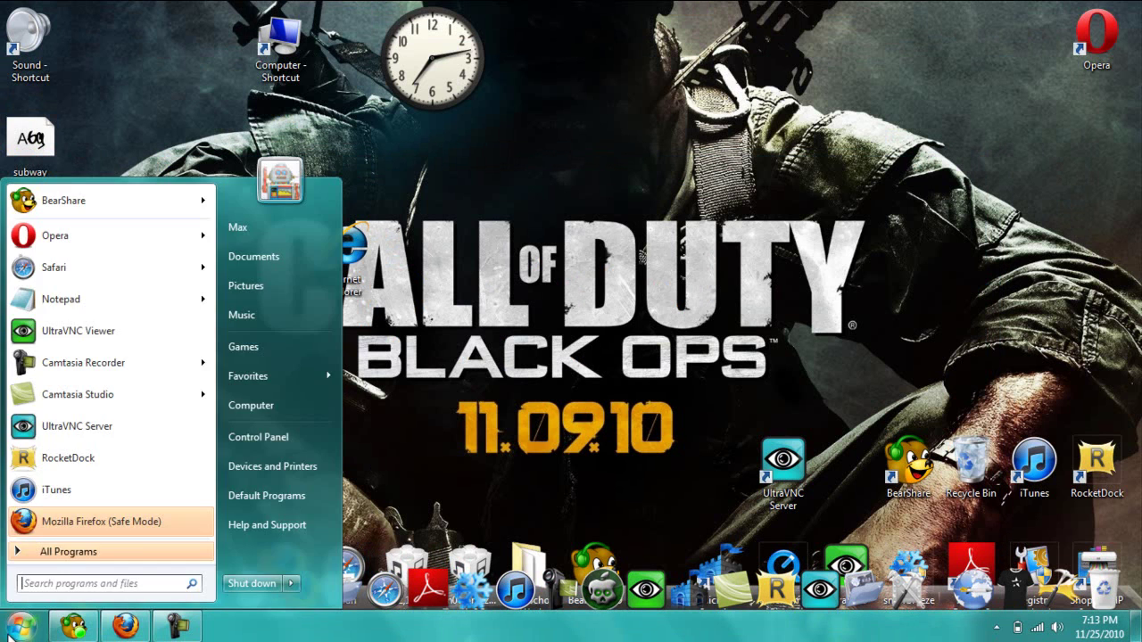
text(sonic)
click(116, 533)
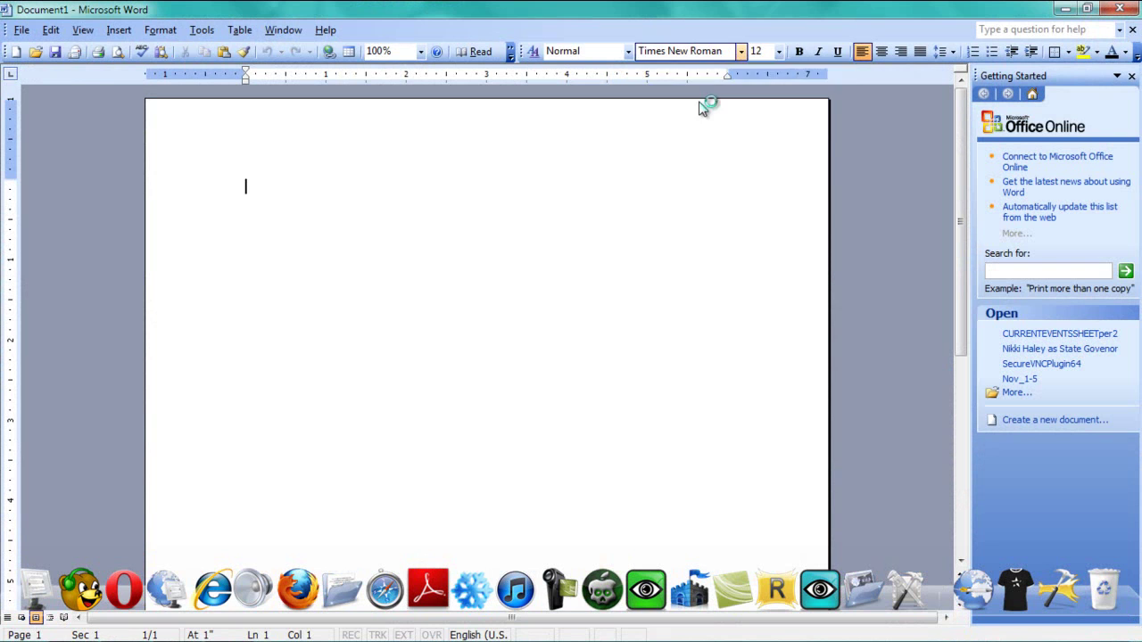
Set the font to Subway and enter "Hey" in the blank document
click(741, 51)
text(s)
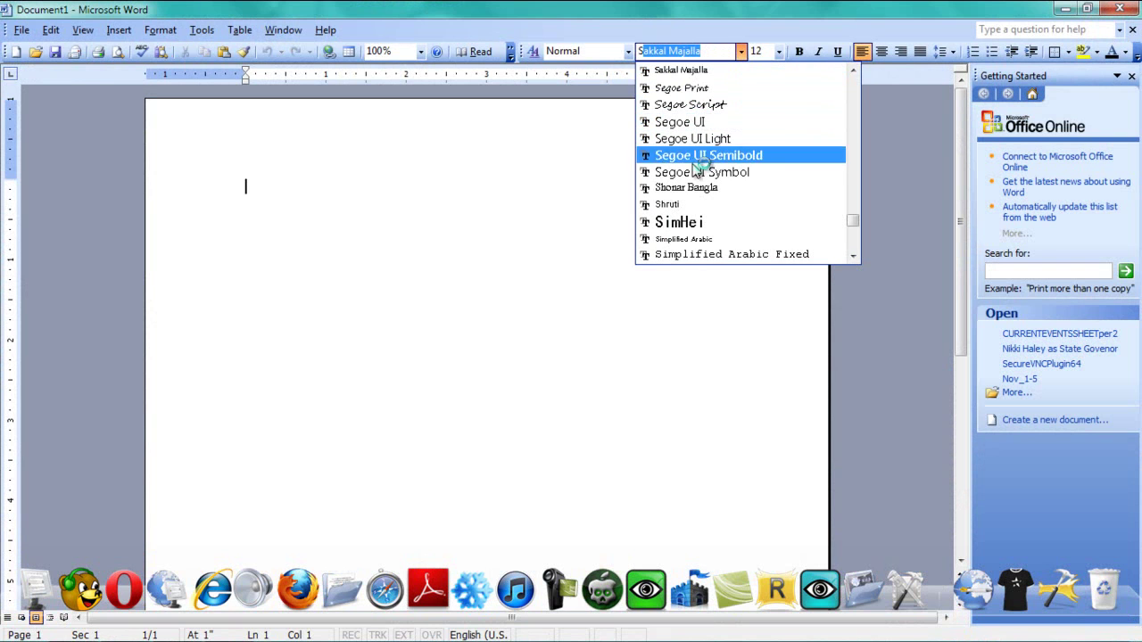
text(sju)
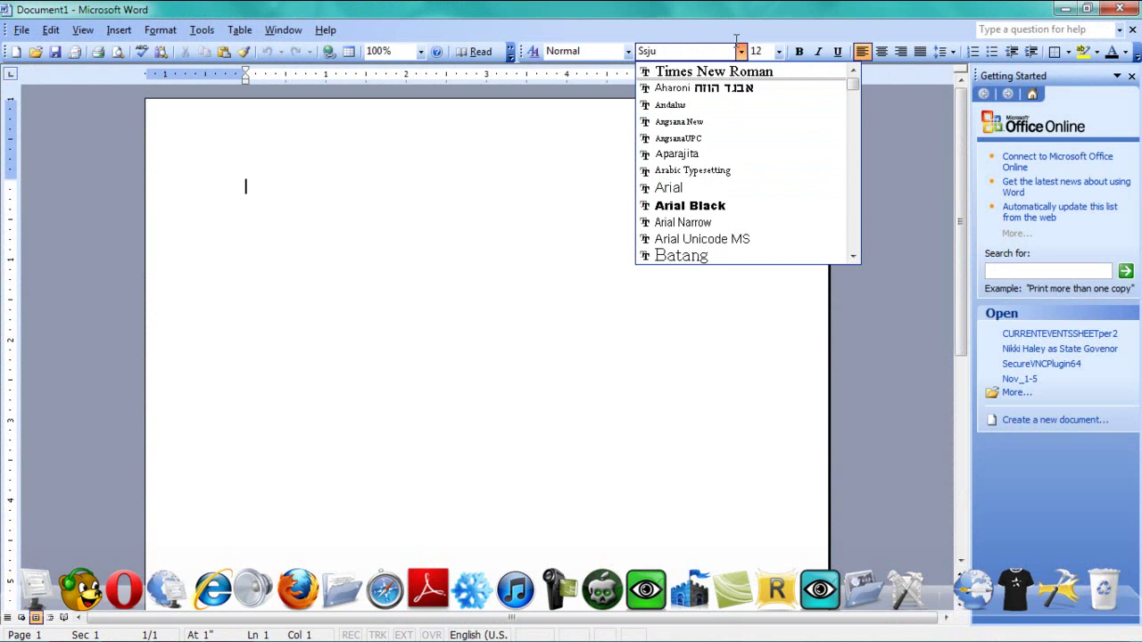
text(sub)
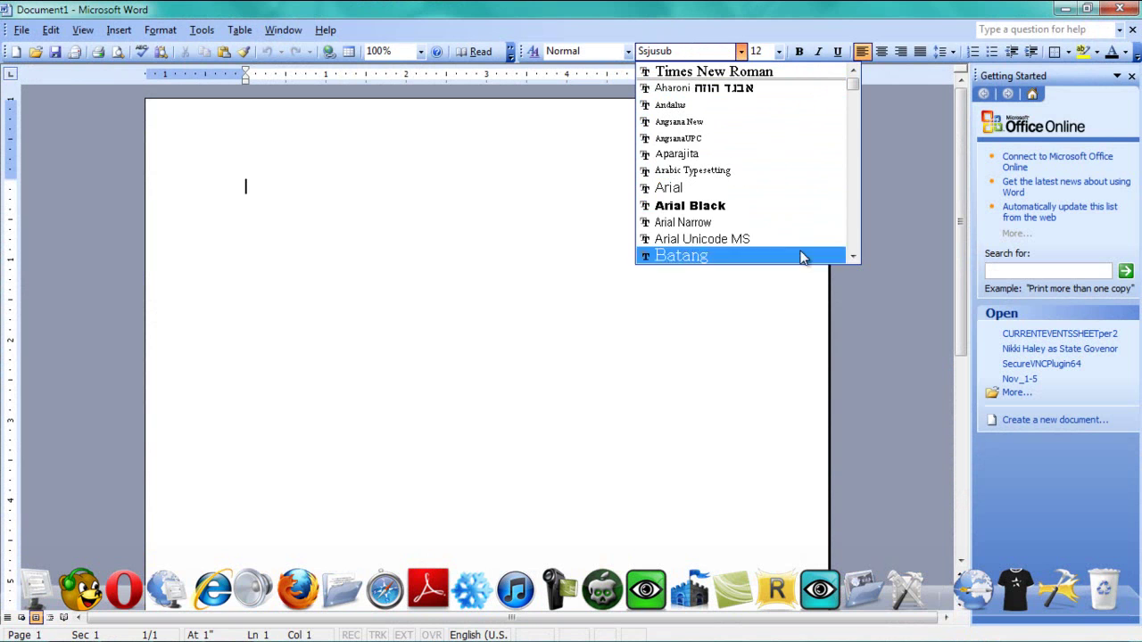
key(BackSpace)
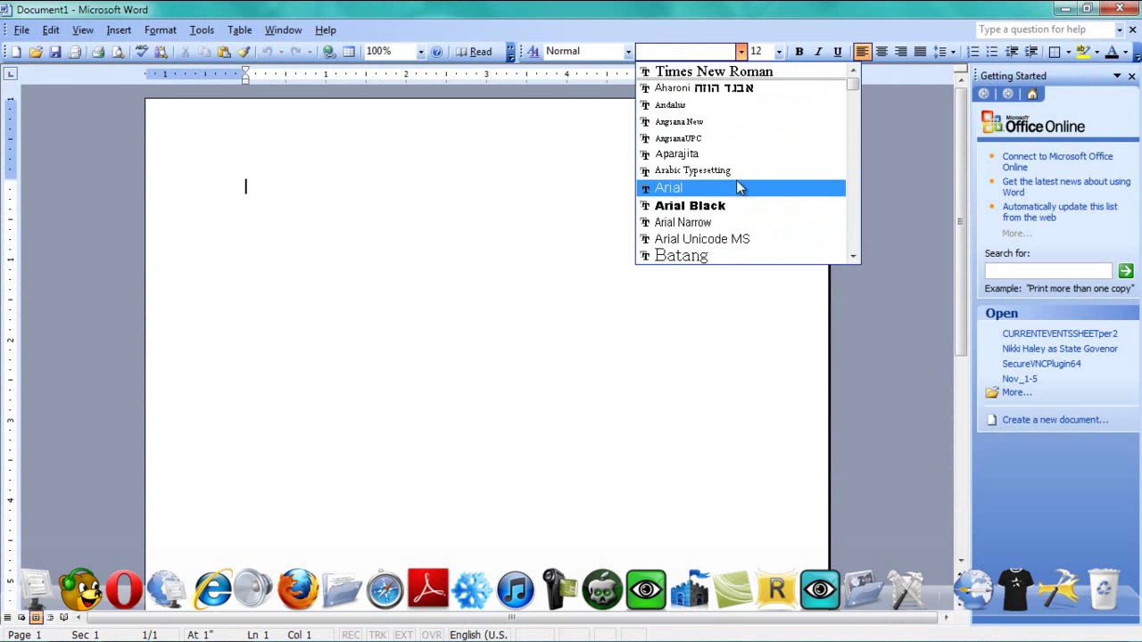
text(Sb)
key(BackSpace)
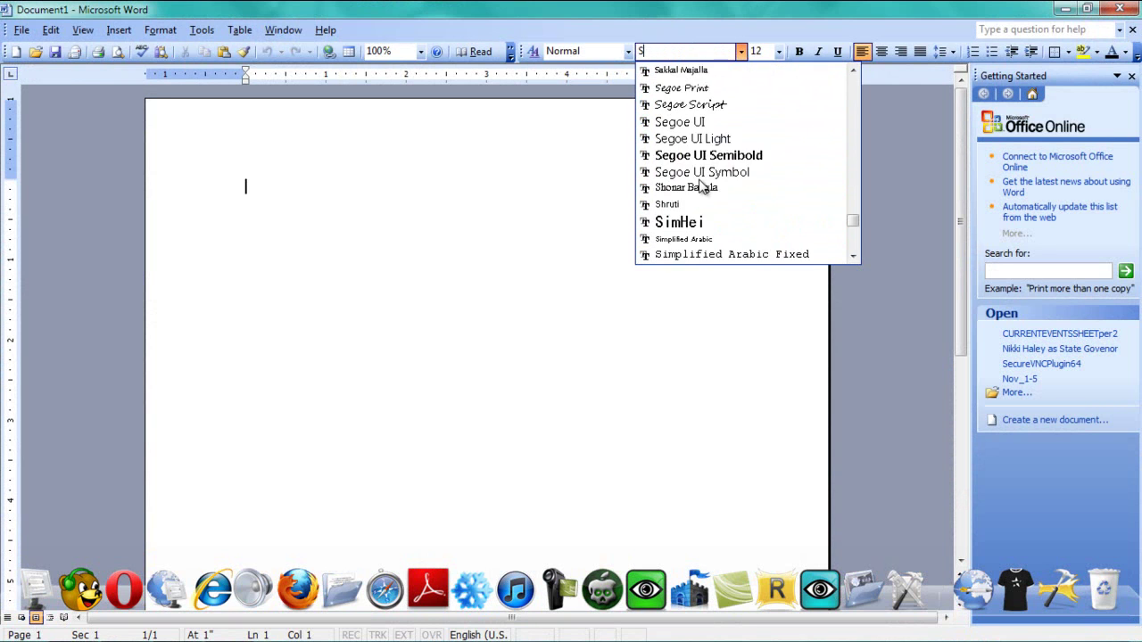
text(ubway)
click(671, 71)
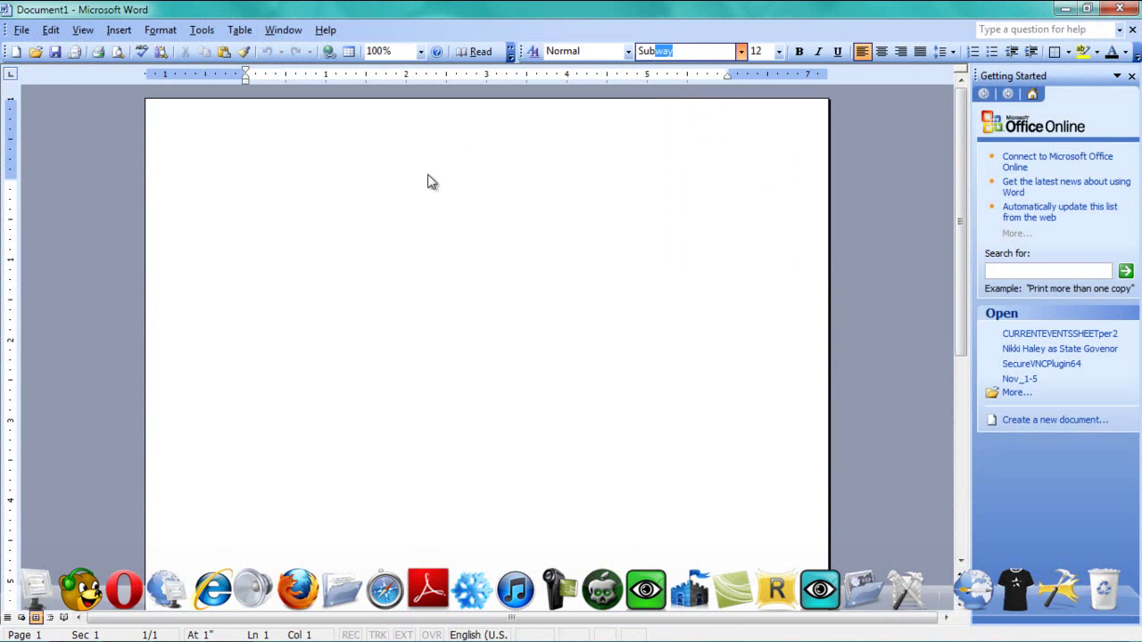
text(Hey )
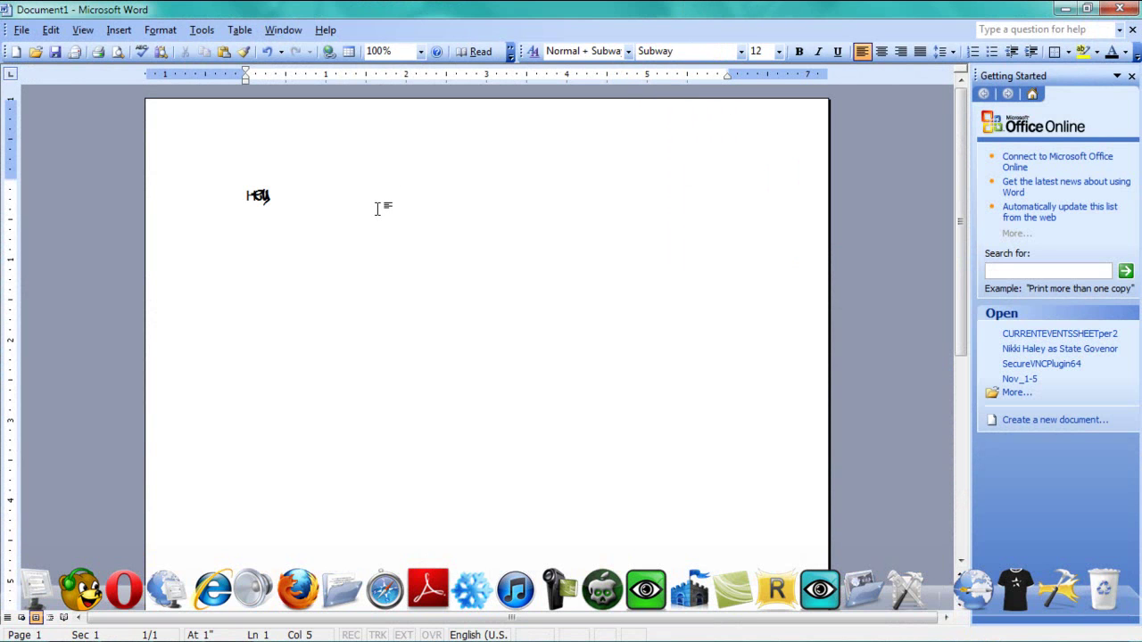
Continue the line with "wats up youtube comment sub rate" in the Subway font, and close Word
text(wats up you)
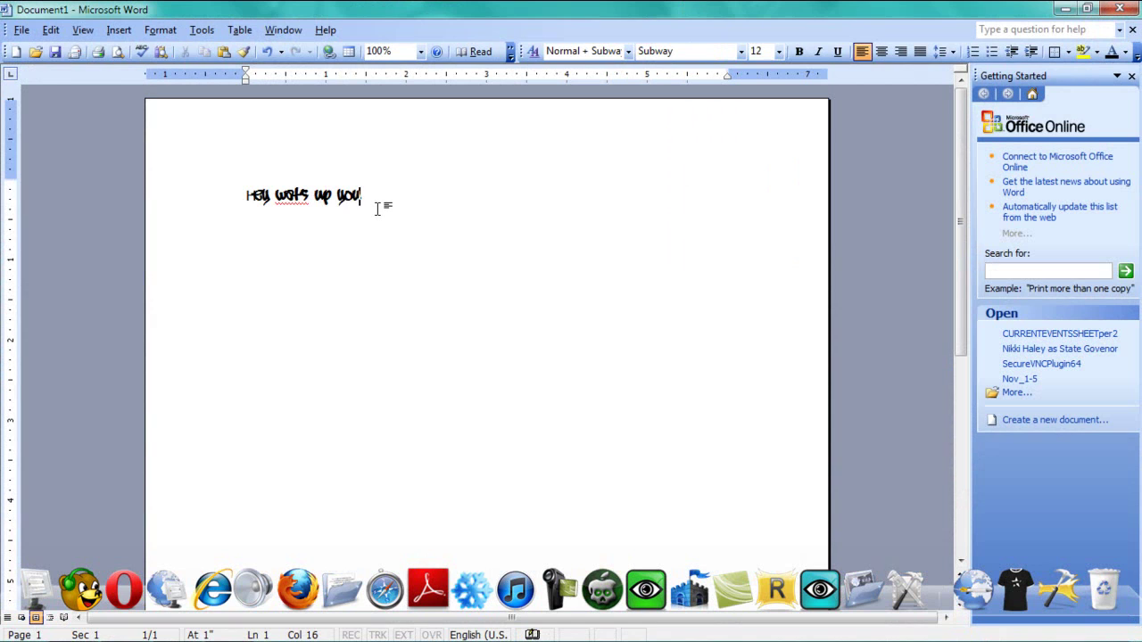
text(tube E)
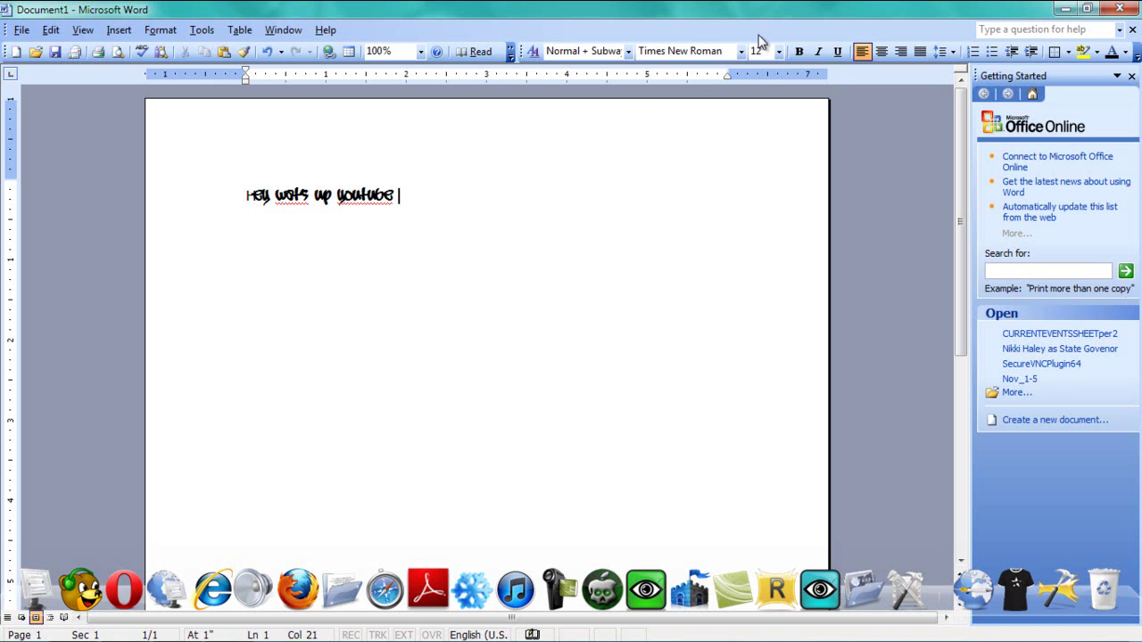
click(741, 51)
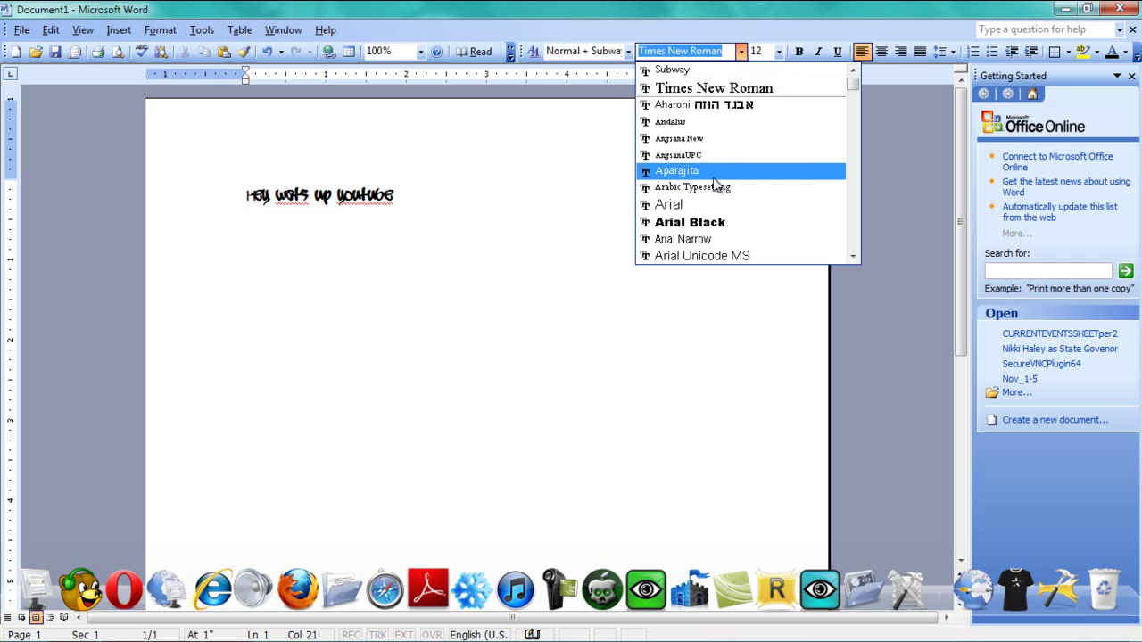
click(671, 71)
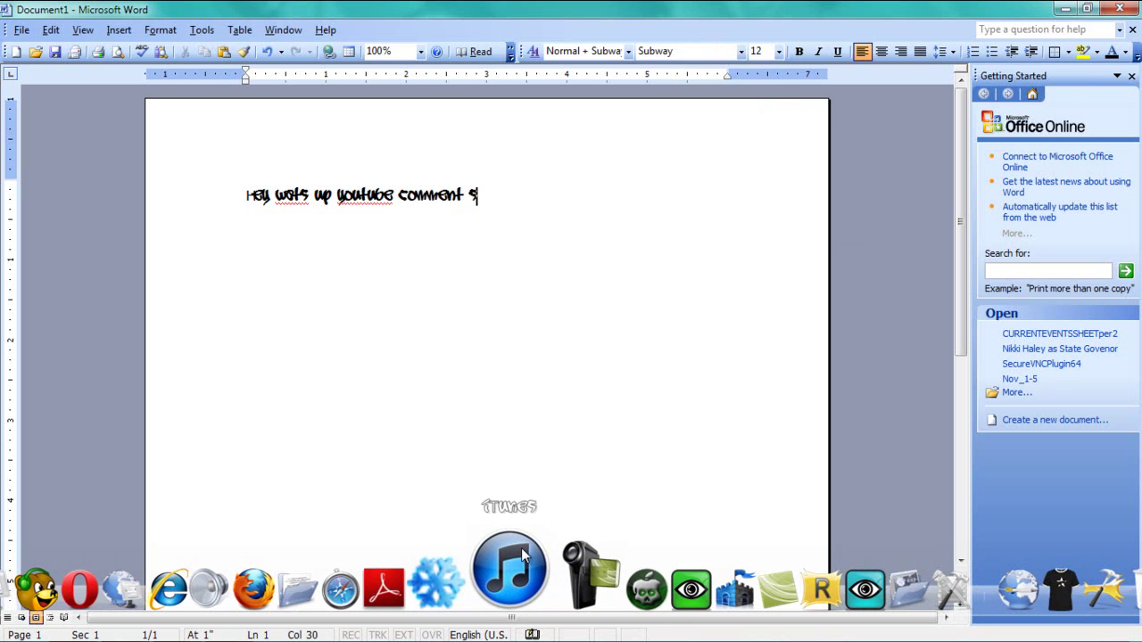
text(ate)
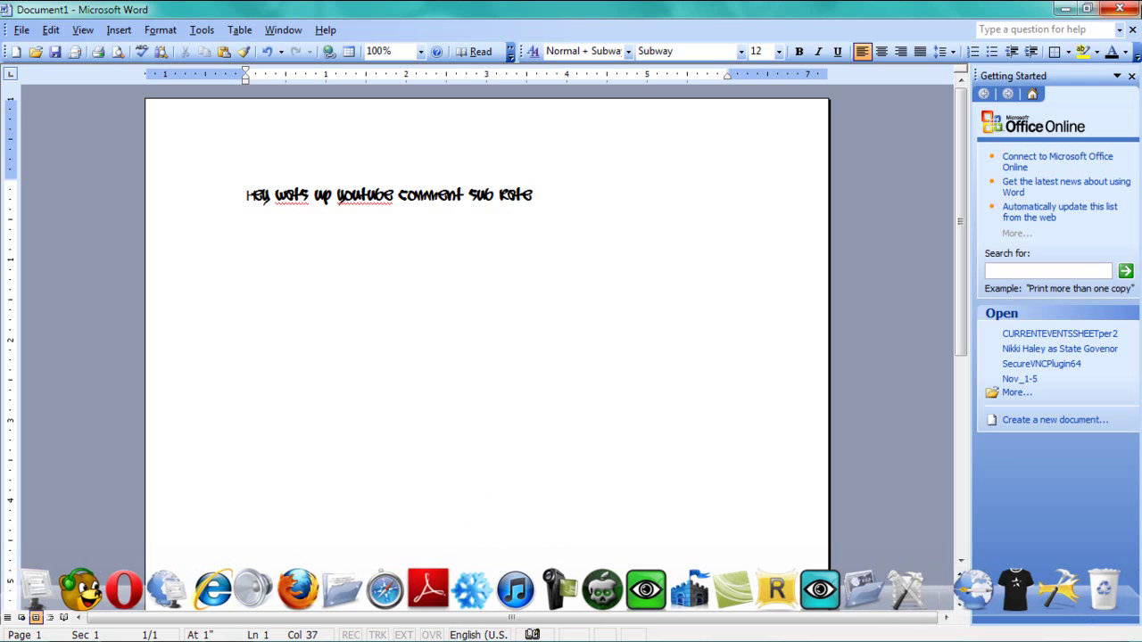
click(1119, 8)
click(554, 375)
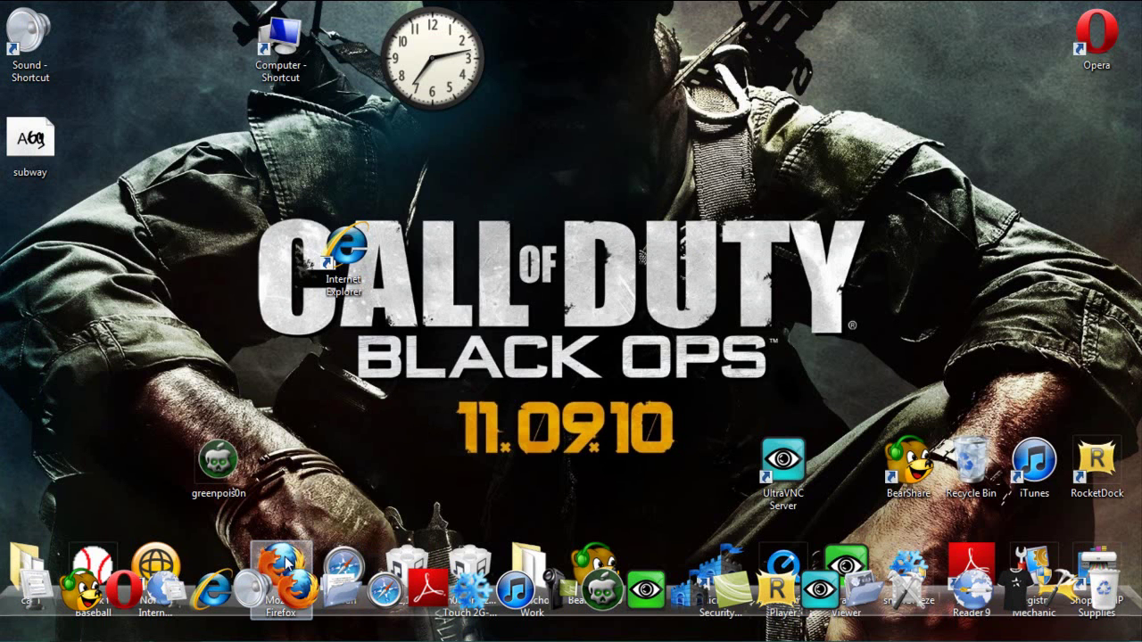
Switch to Firefox, open the Download page of rocketdock.com, and point out the Version 1.3.5 entry in the archive list
click(303, 582)
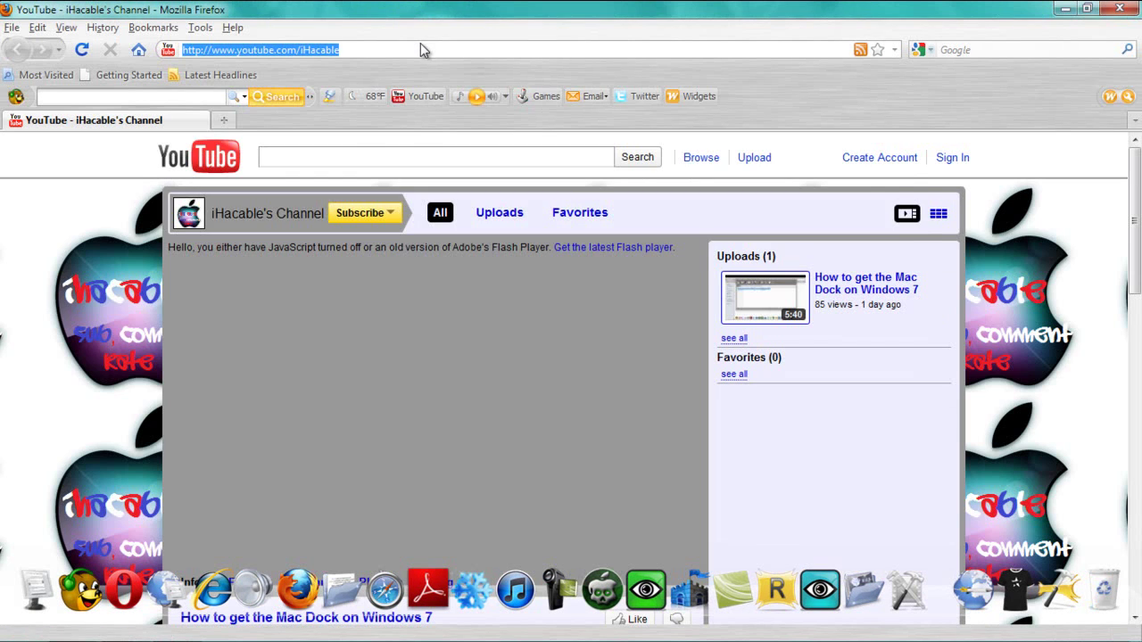
click(420, 43)
text(rocketdock.com)
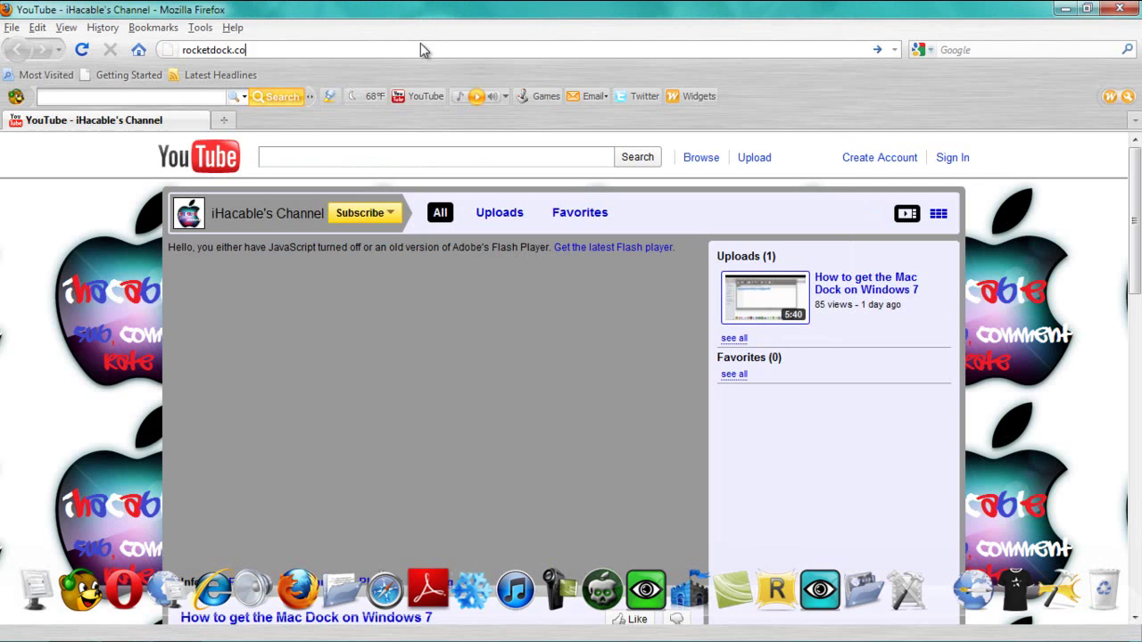
key(Return)
click(511, 150)
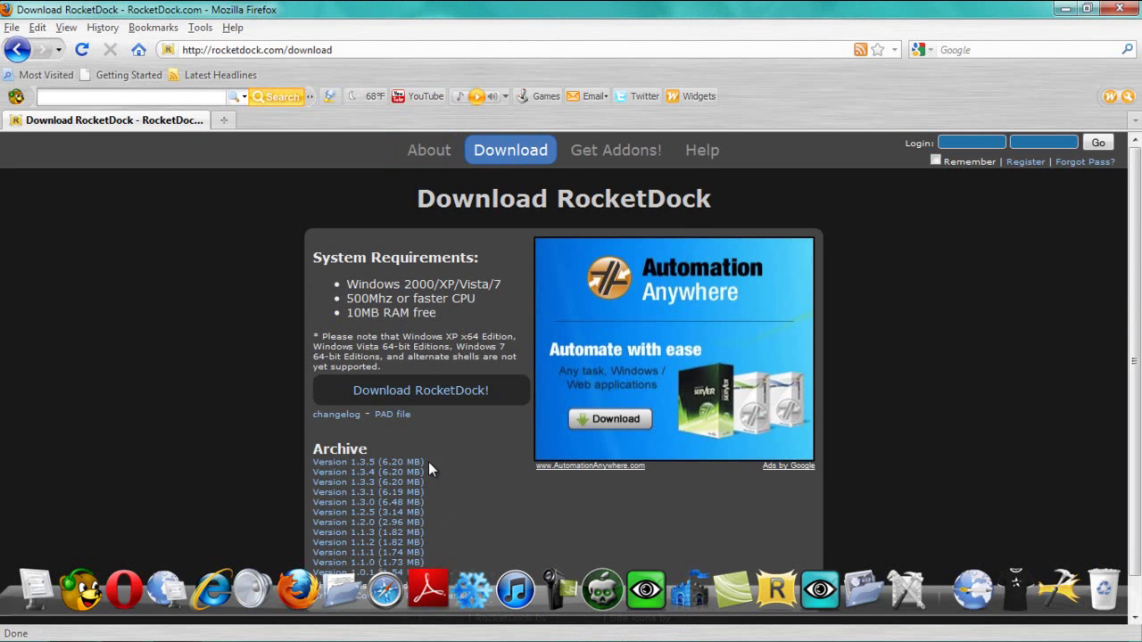
drag(310, 471, 310, 462)
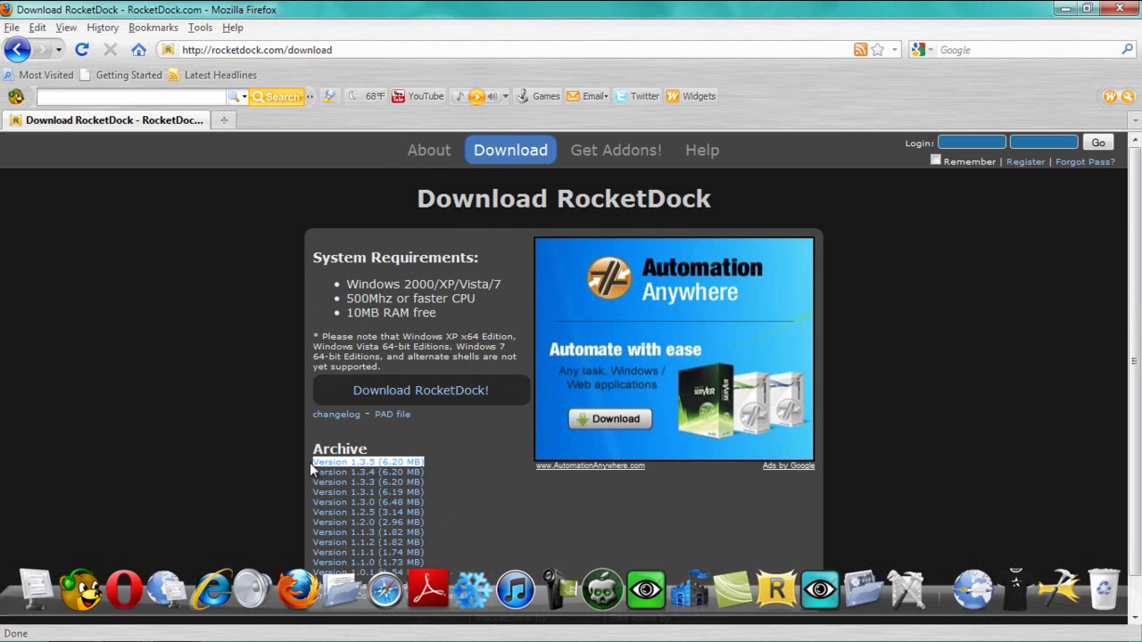
click(421, 429)
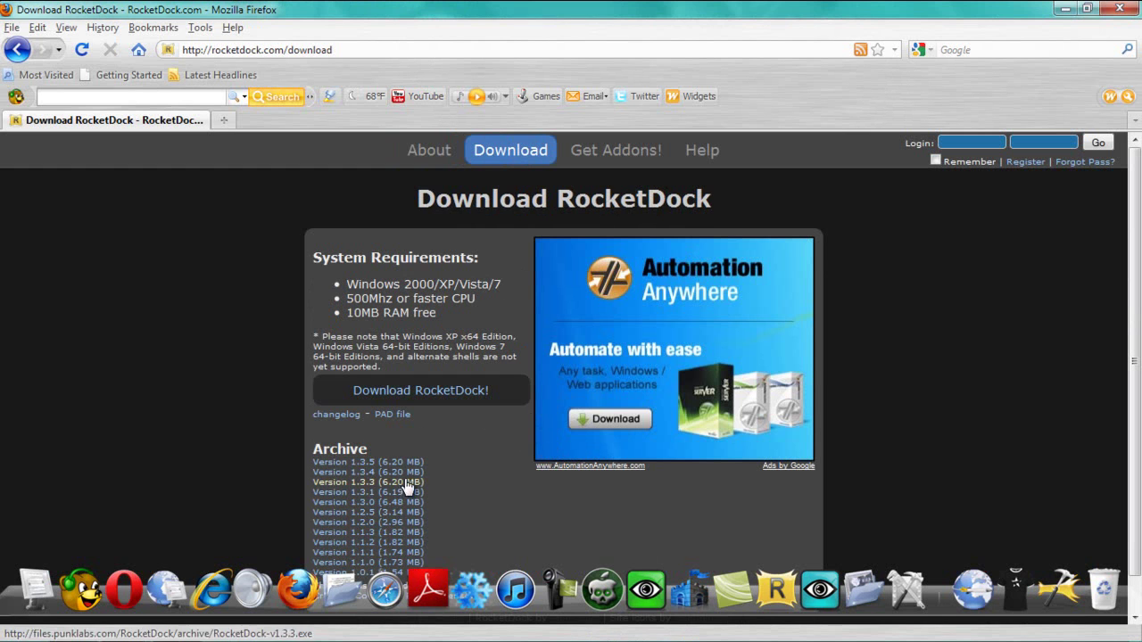
Go to the Mac OS X Leopard Skin page at rocketdock.com/addon/skins/4939
click(606, 52)
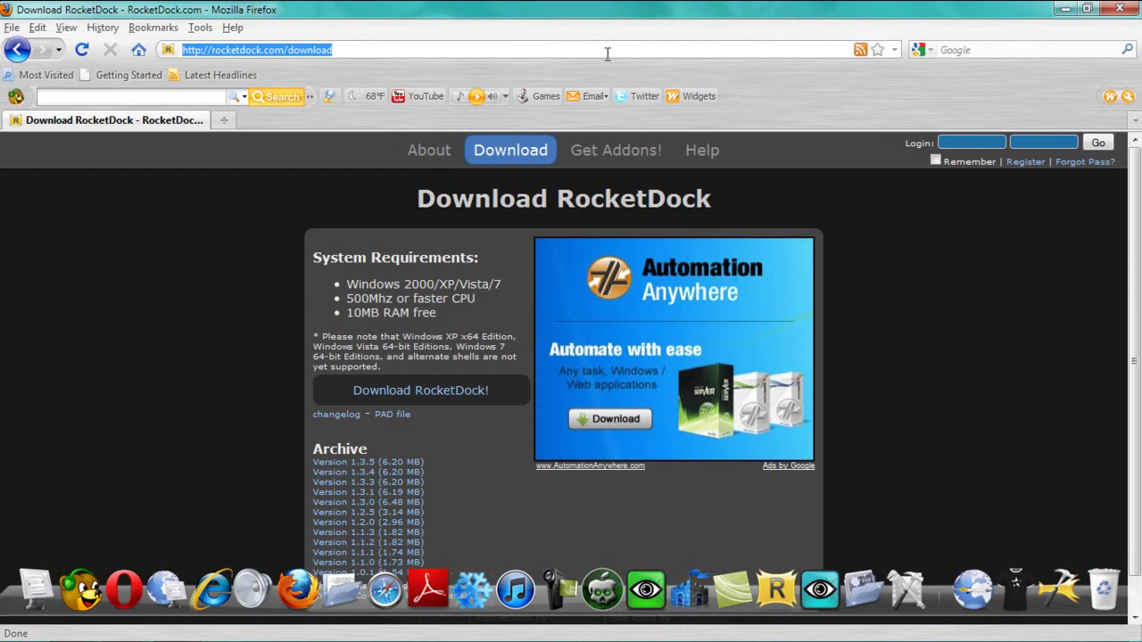
key(End)
key(BackSpace)
key(BackSpace)
key(BackSpace)
key(BackSpace)
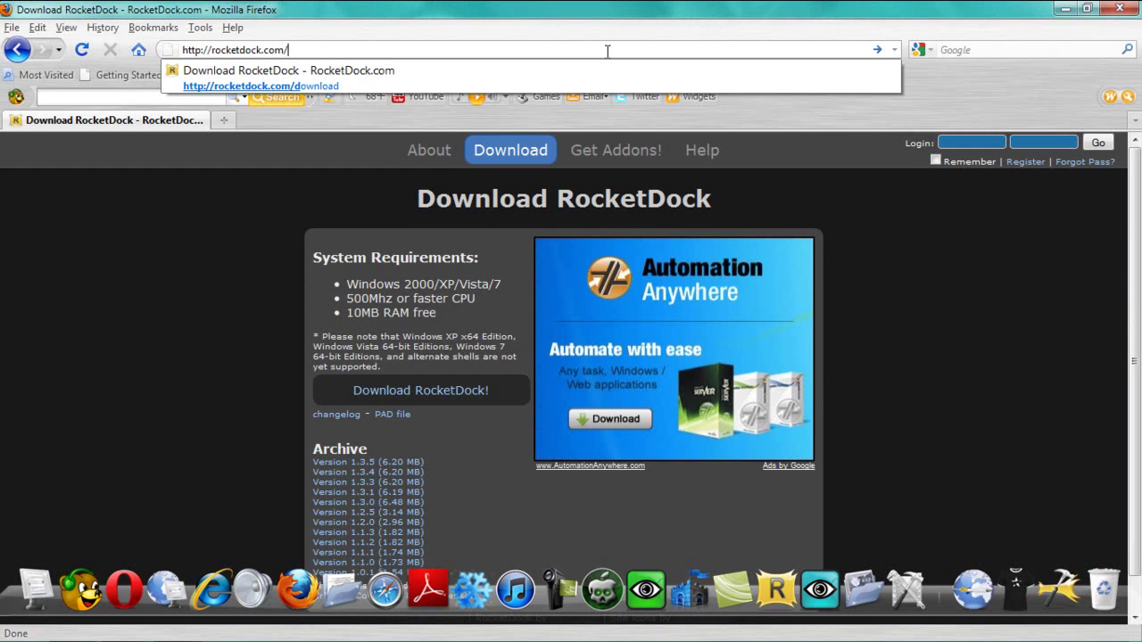
text(addon/skins)
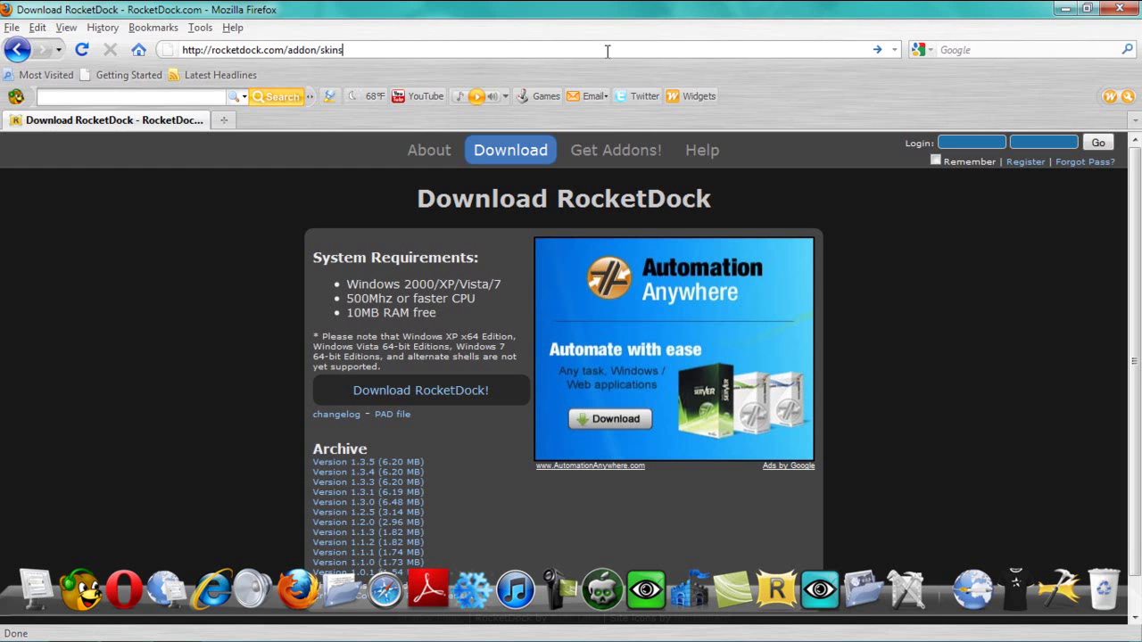
text(/4939)
key(Return)
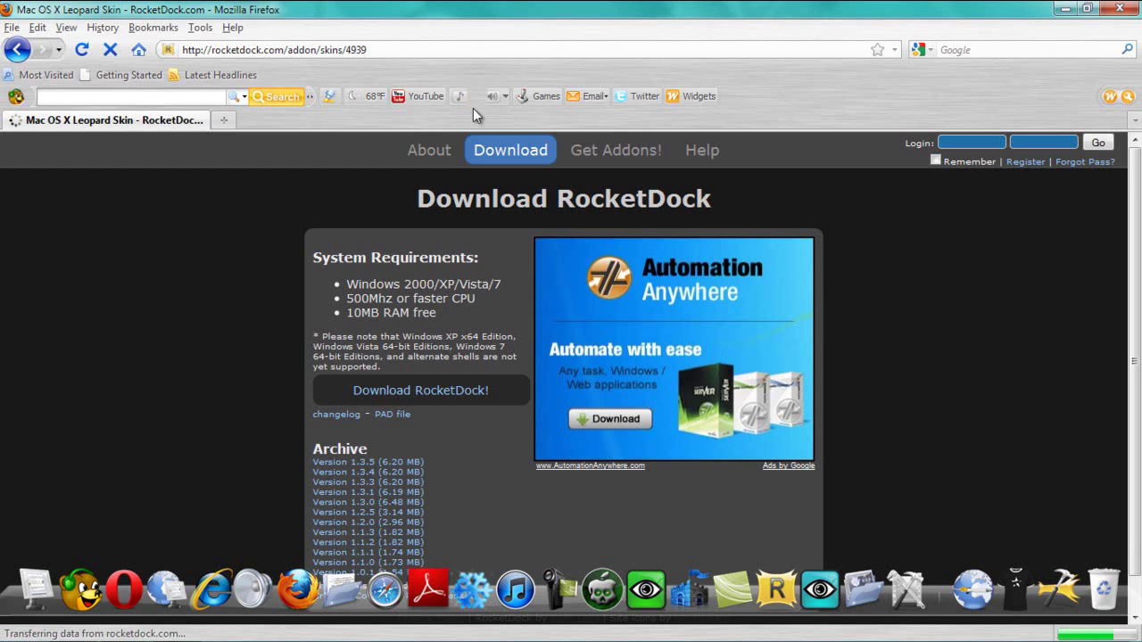
drag(415, 197, 811, 241)
click(889, 328)
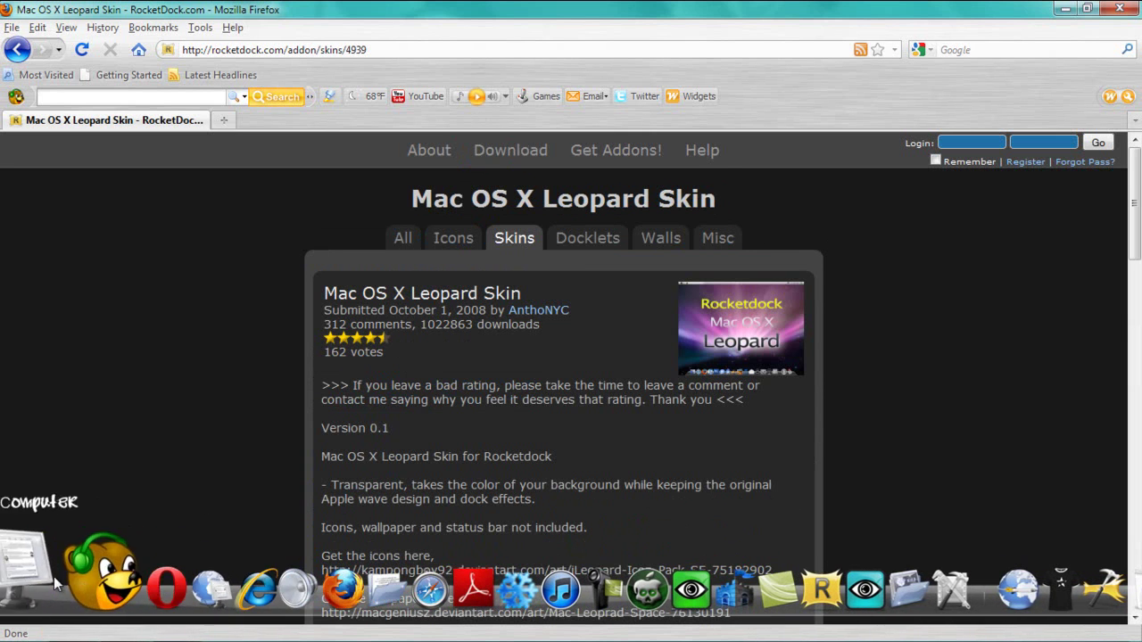
Download the Mac OS X Leopard skin's zip file and save it to the computer
drag(1138, 226, 1116, 309)
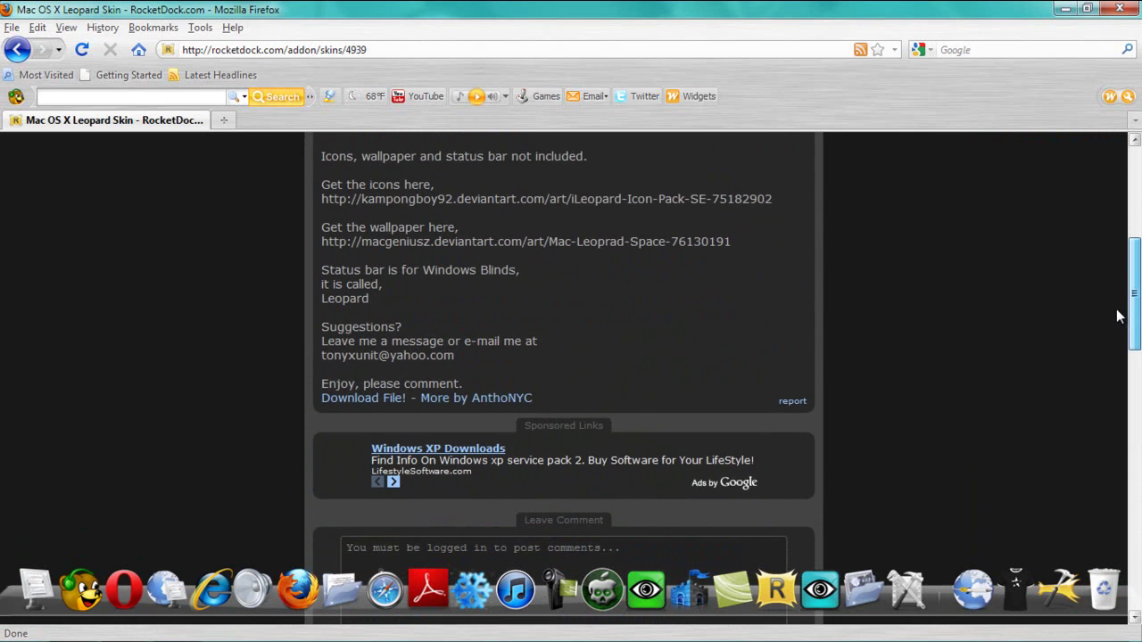
click(341, 405)
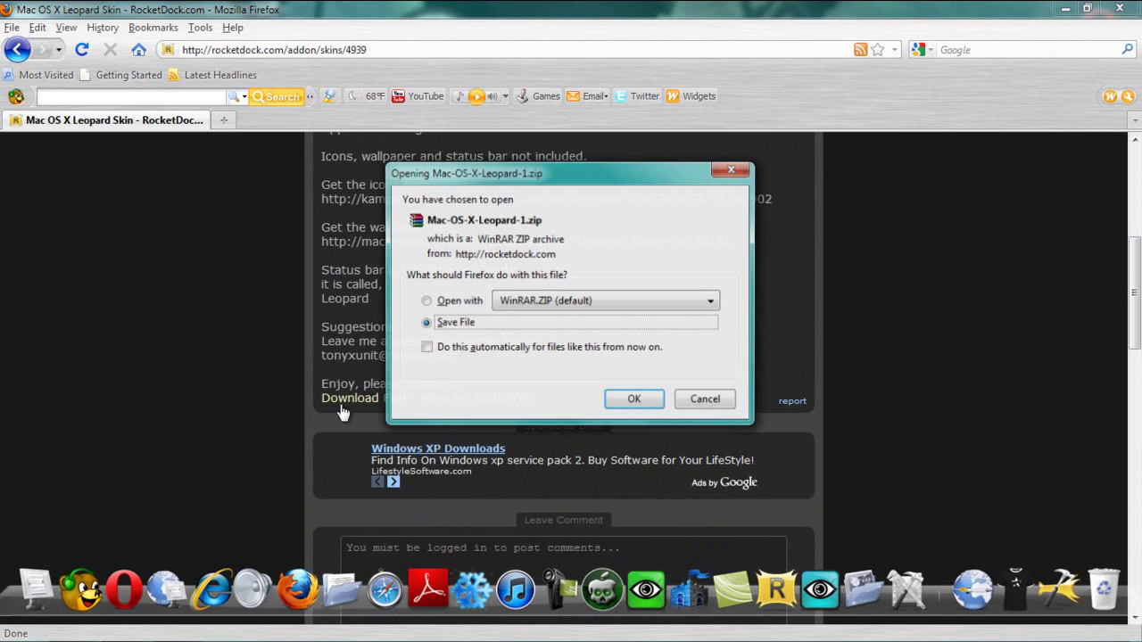
click(630, 402)
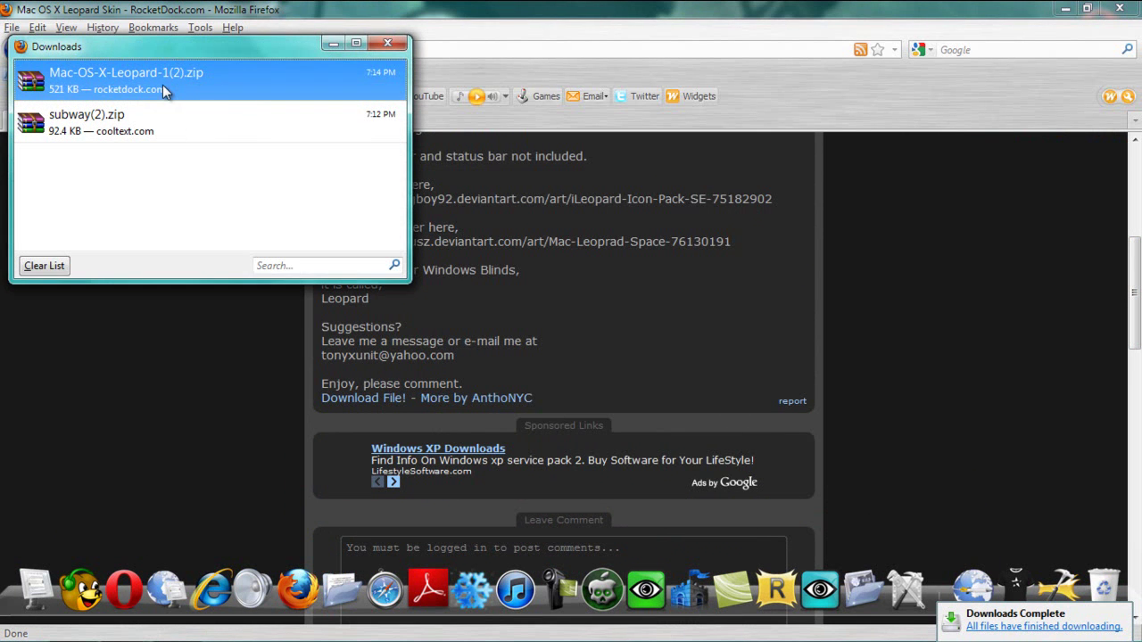
Open the downloaded skin archive in WinRAR, check the contents of its skin folder, and return to the archive's top level
double_click(163, 85)
click(251, 266)
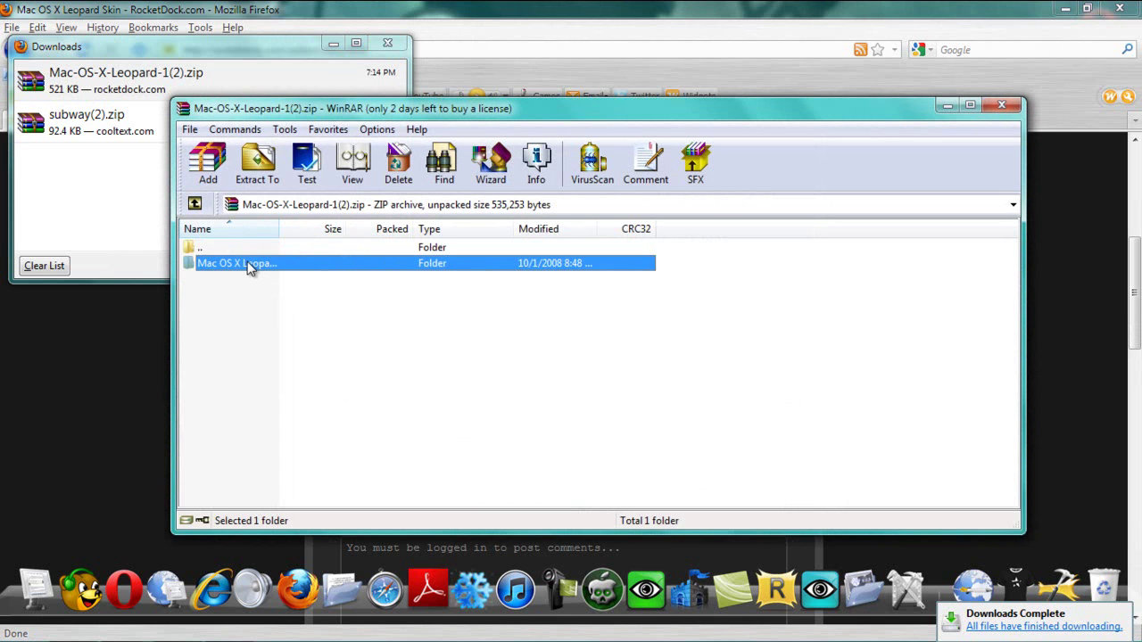
double_click(250, 266)
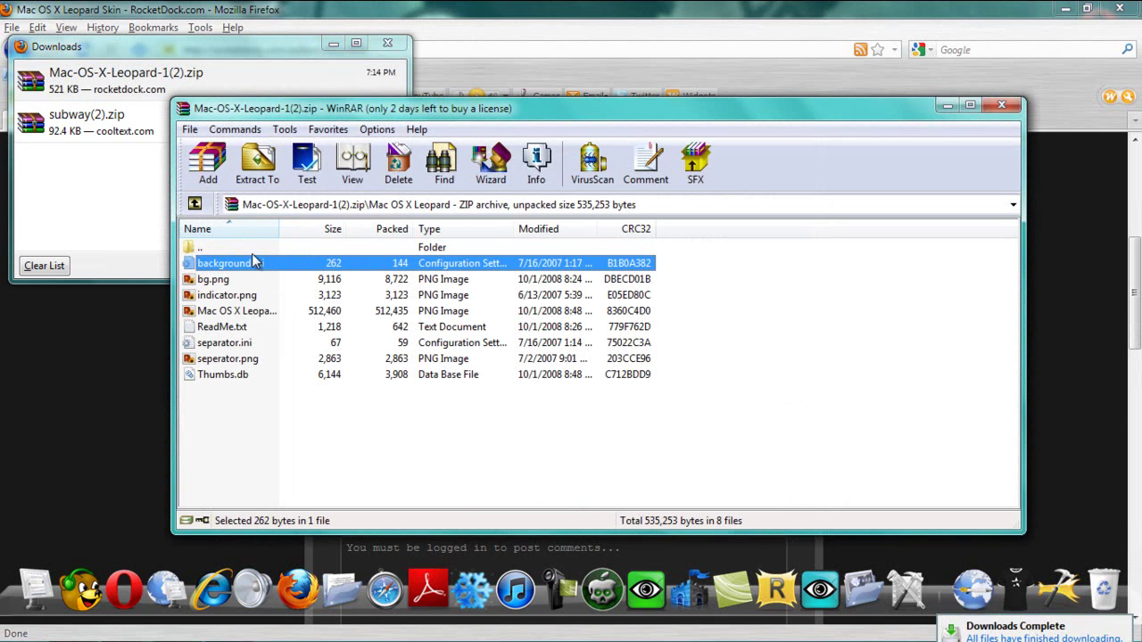
click(250, 250)
double_click(249, 251)
Extract the skin folder to C:\Program Files (x86)\RocketDock\Skins, replacing all existing files
click(257, 165)
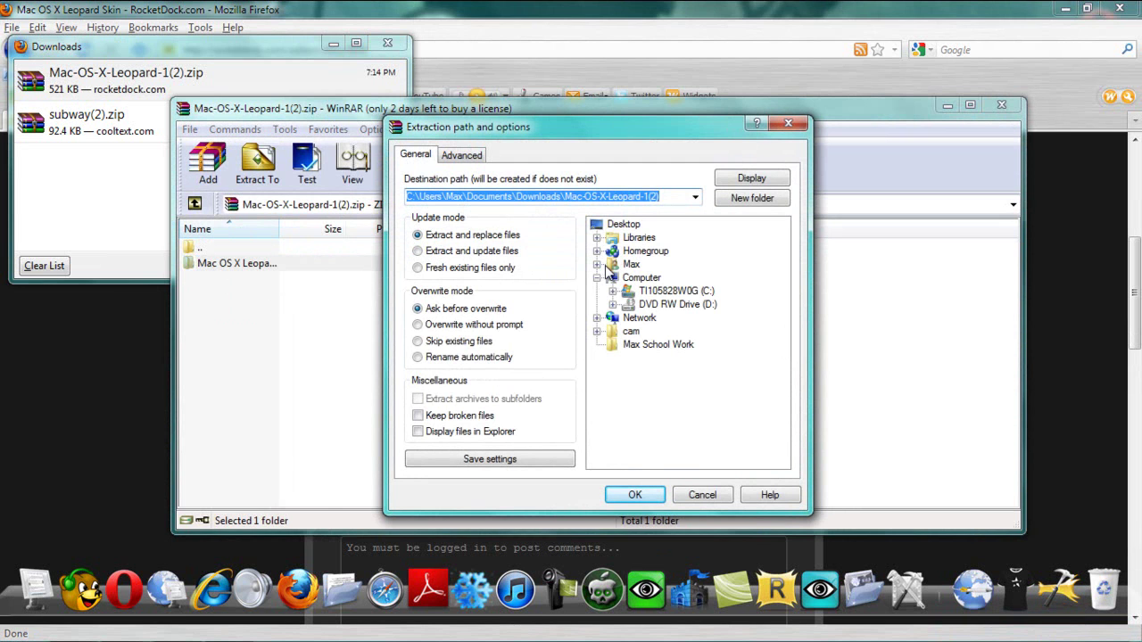
click(612, 291)
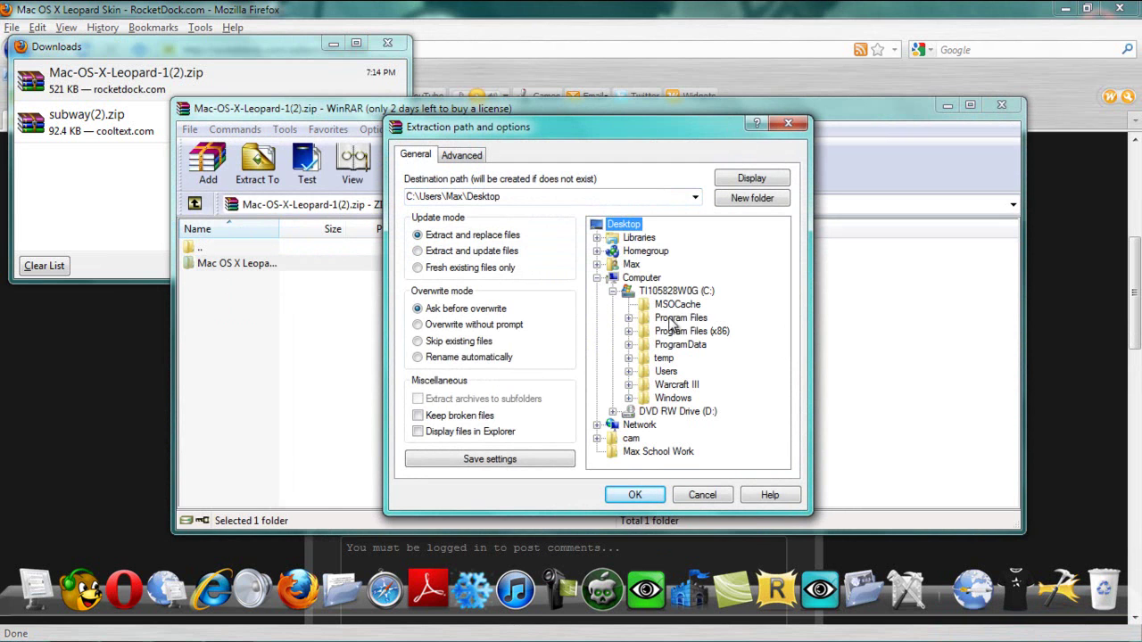
click(630, 331)
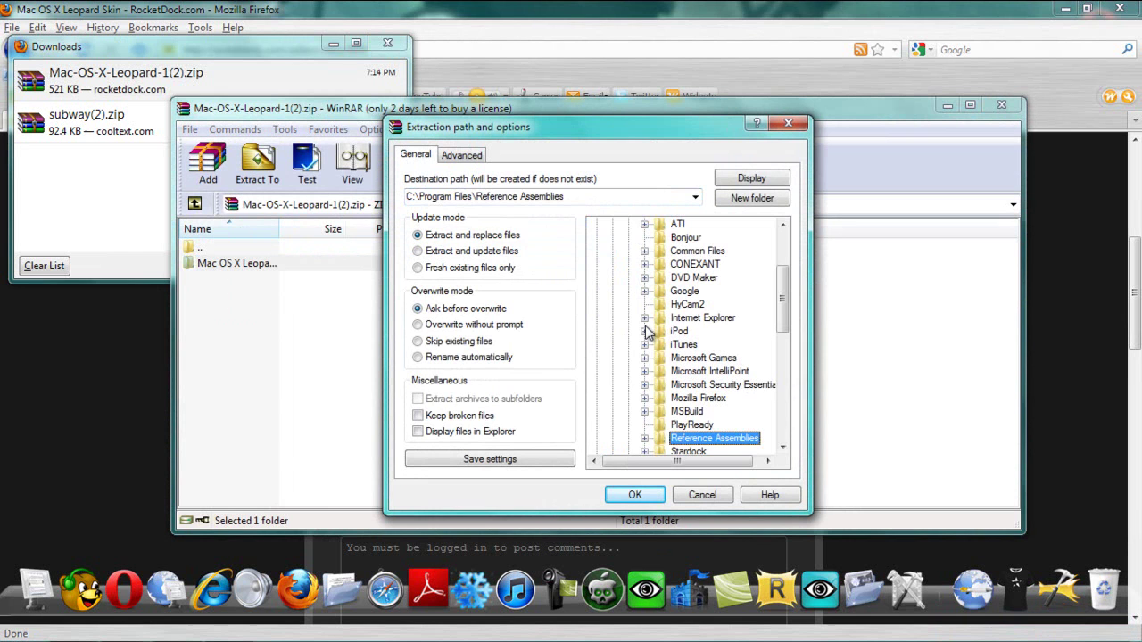
key(Left)
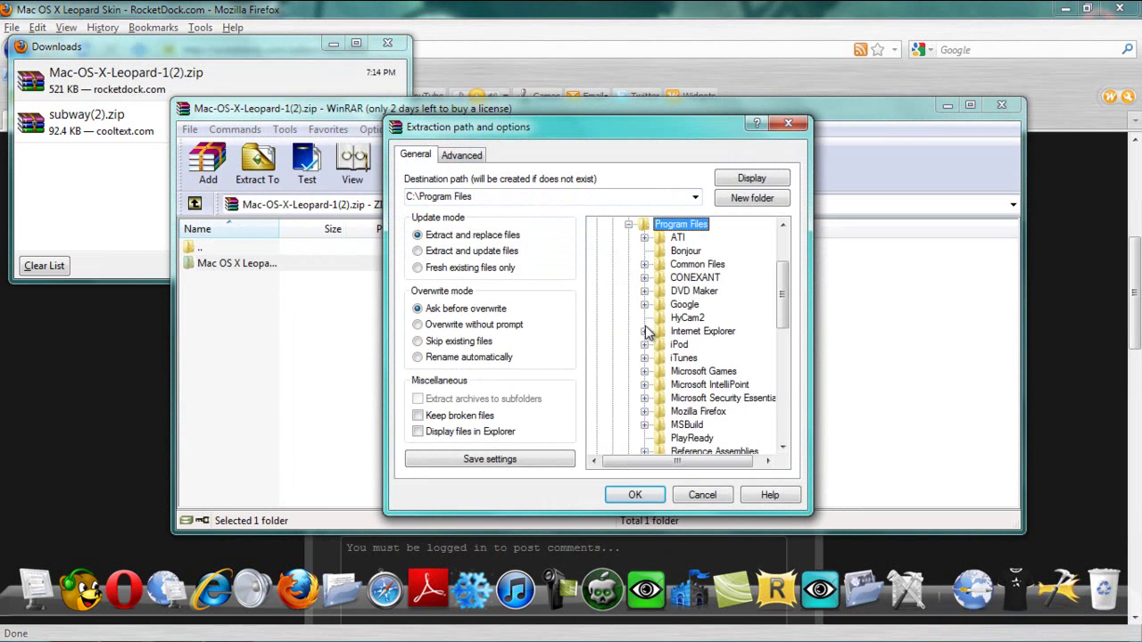
click(632, 225)
click(629, 331)
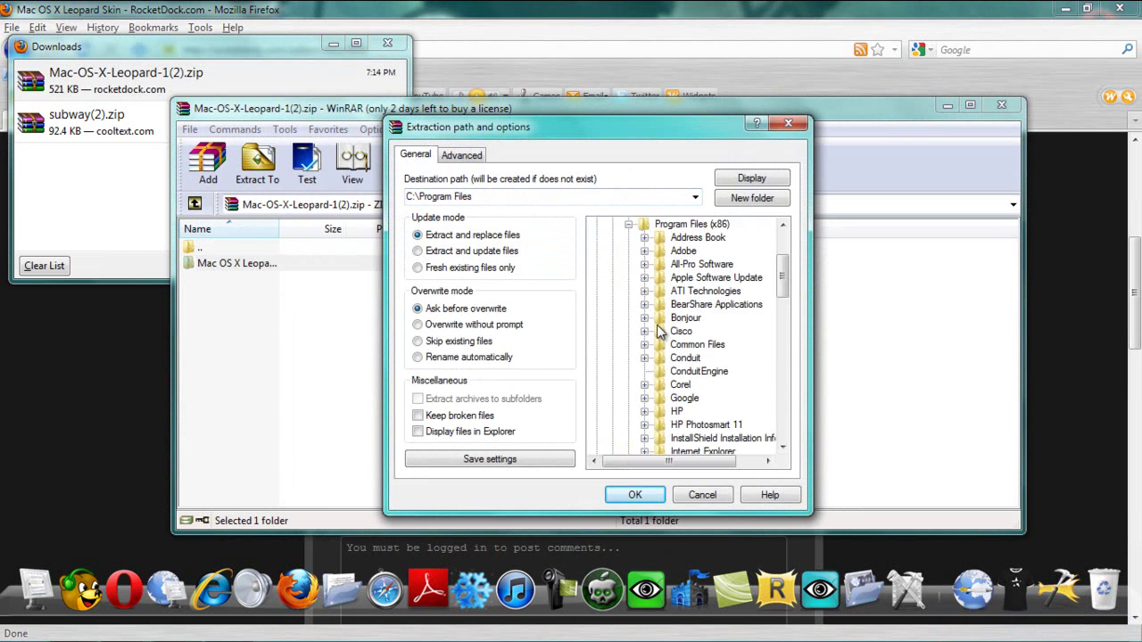
text(ro)
scroll(772, 337, down, 2)
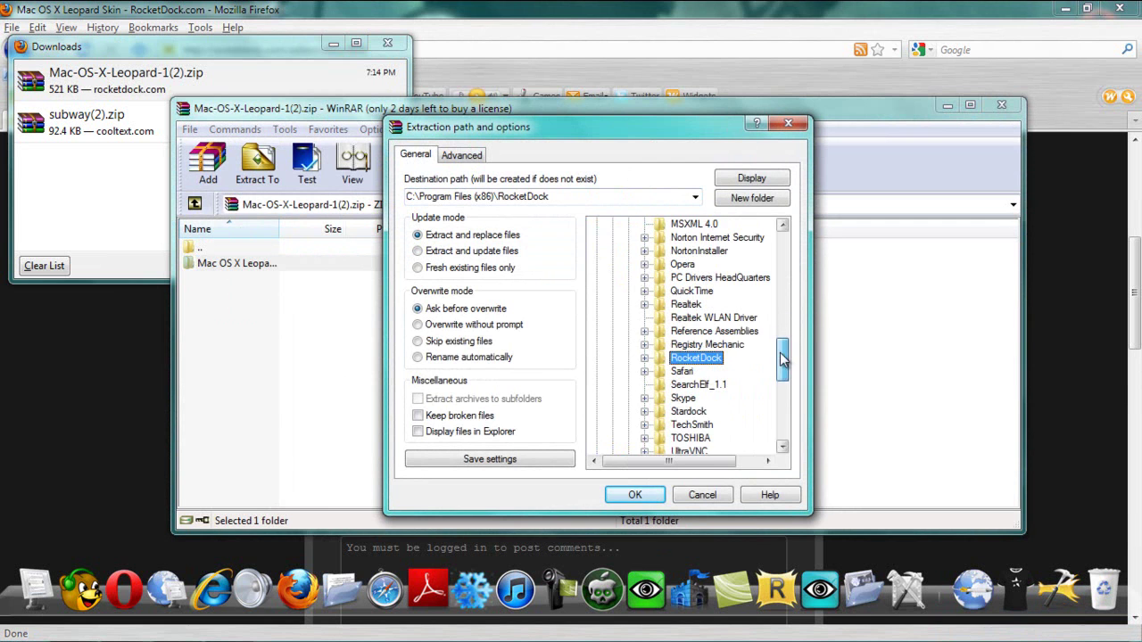
click(645, 370)
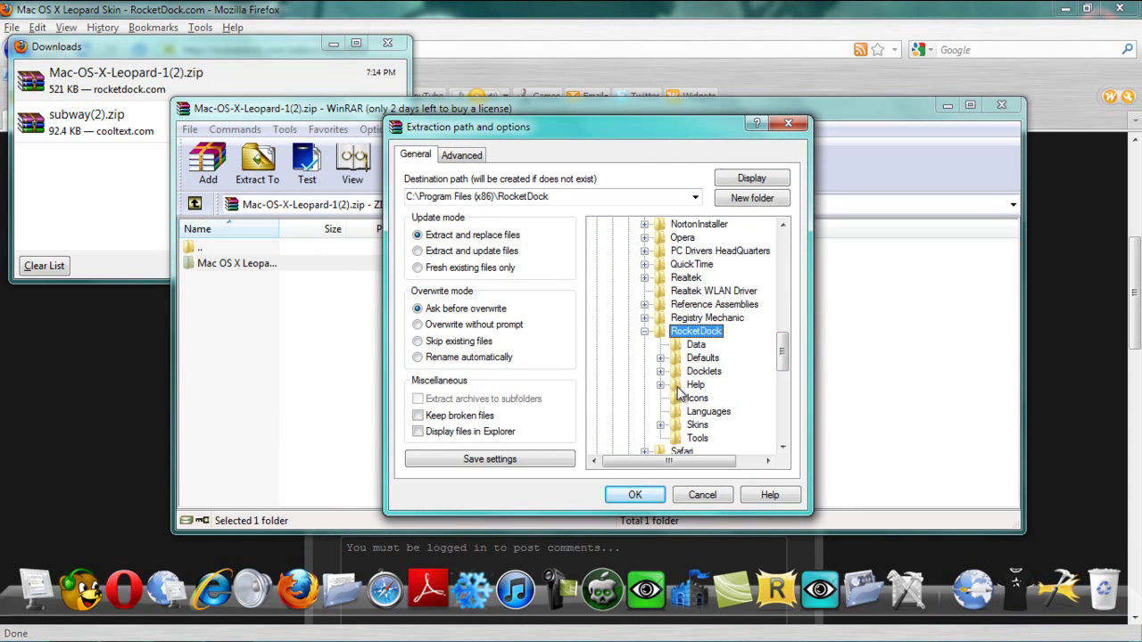
click(698, 426)
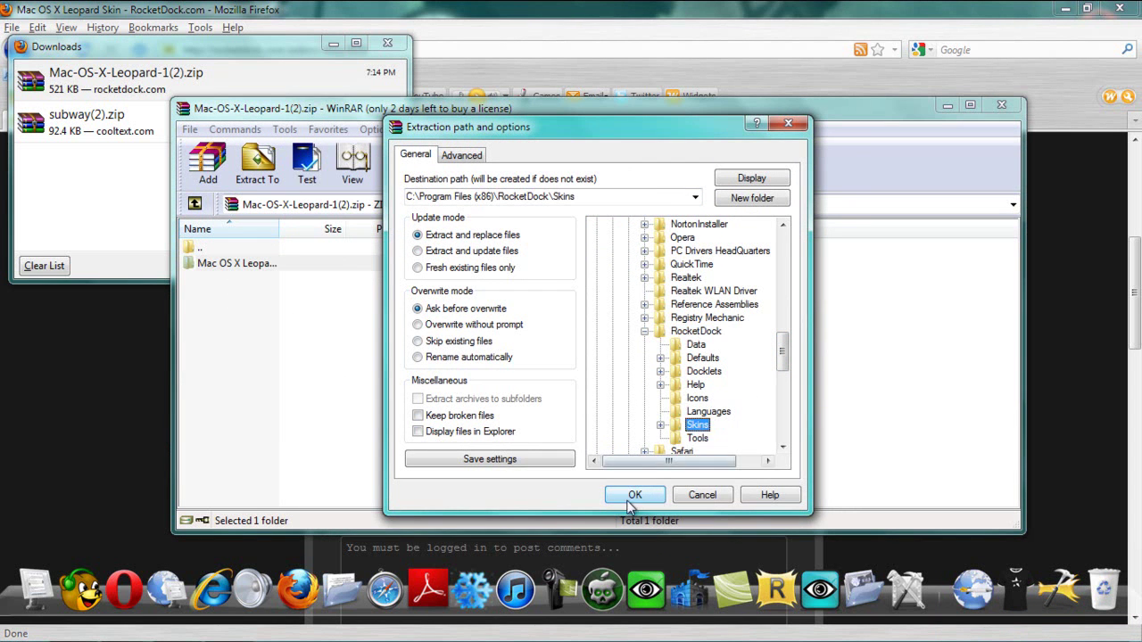
click(634, 495)
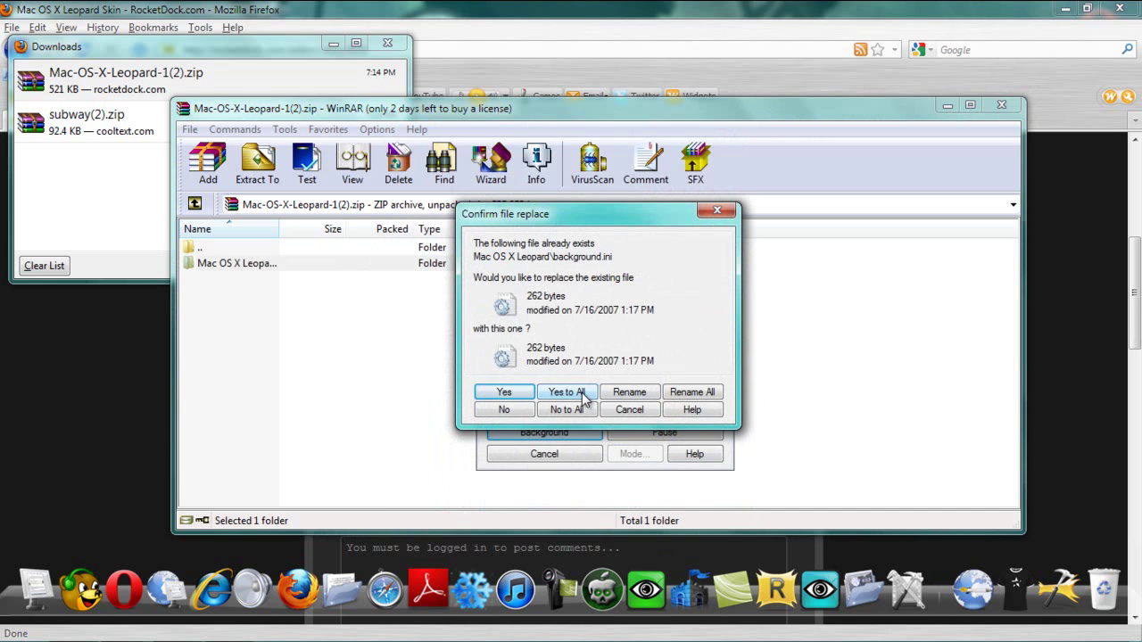
click(583, 395)
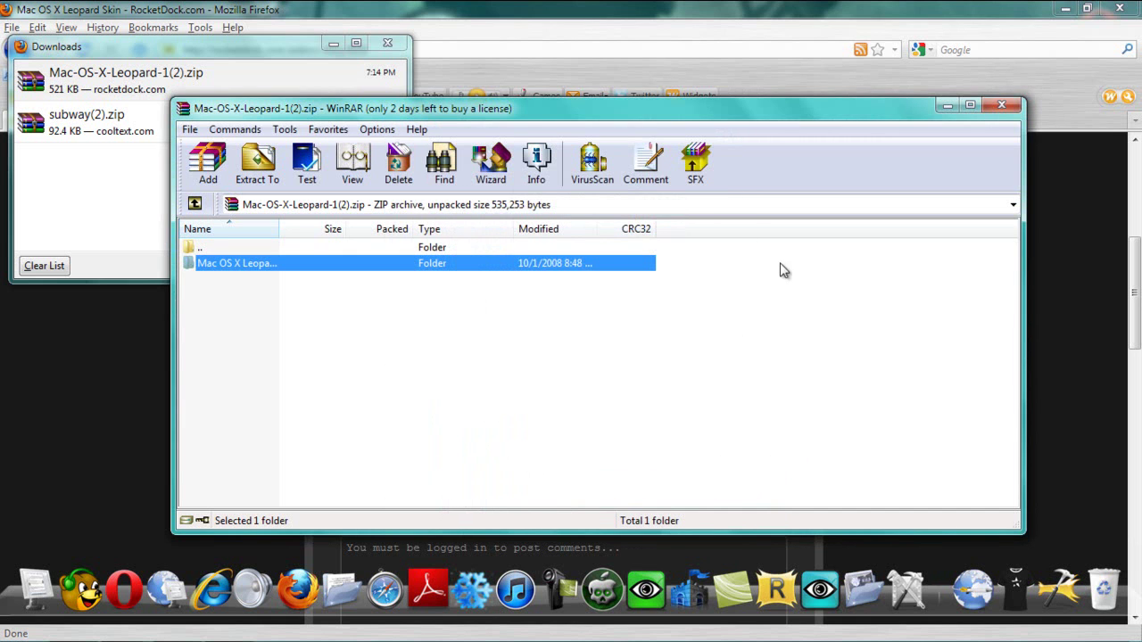
Close the skin archive, the downloads window and the browser
click(997, 112)
click(388, 43)
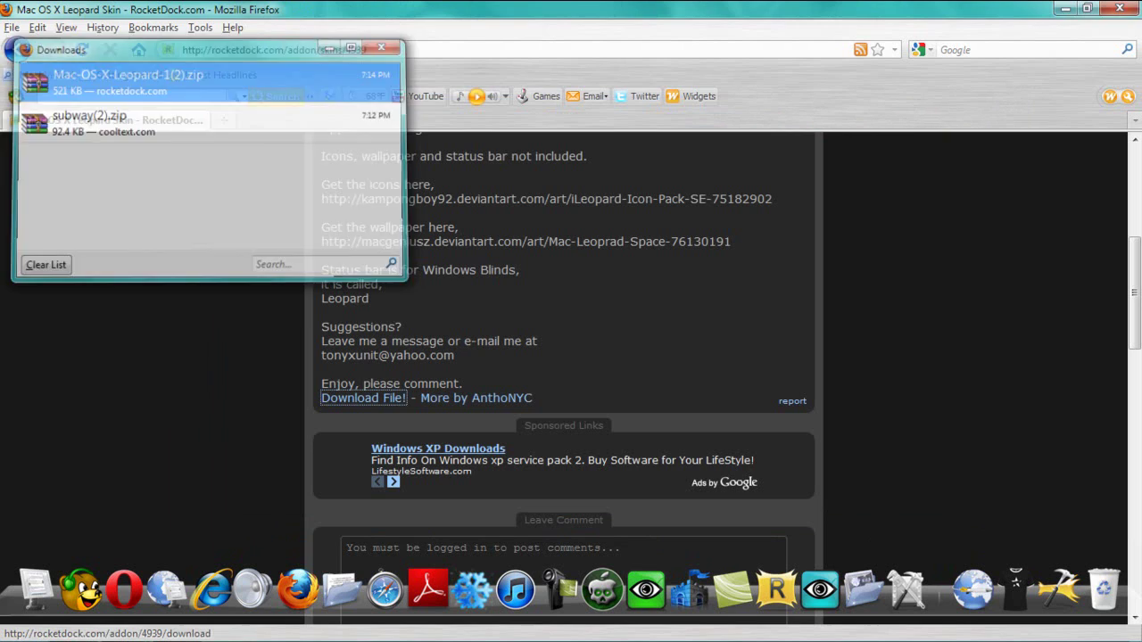
click(1135, 8)
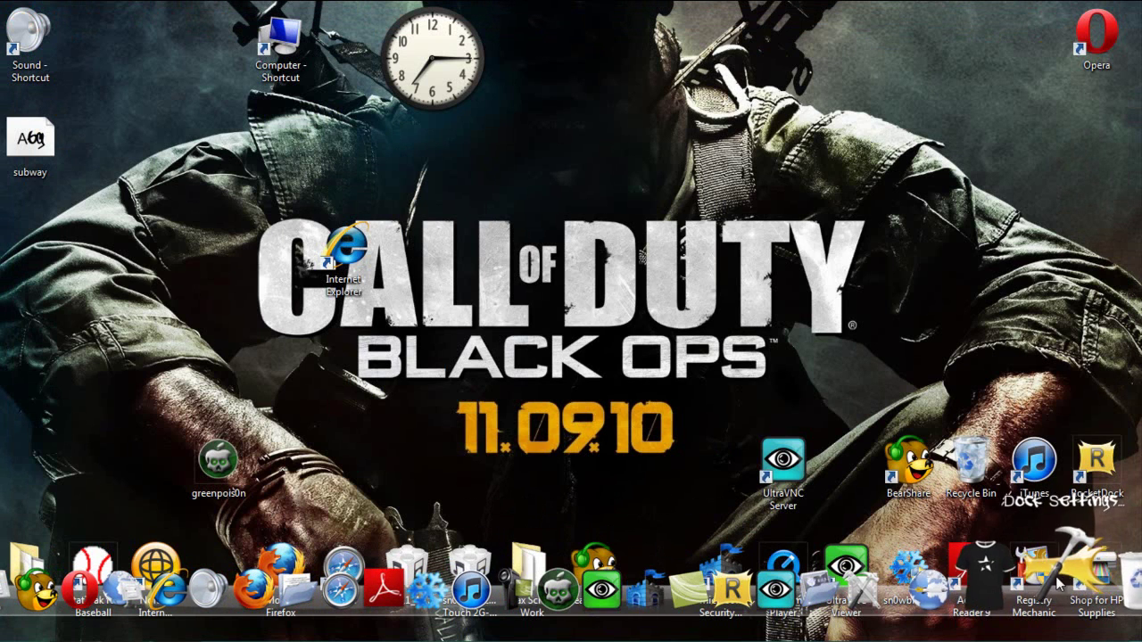
Open the dock settings and set the icon label font to Subway in Bold style, size 10
click(1057, 578)
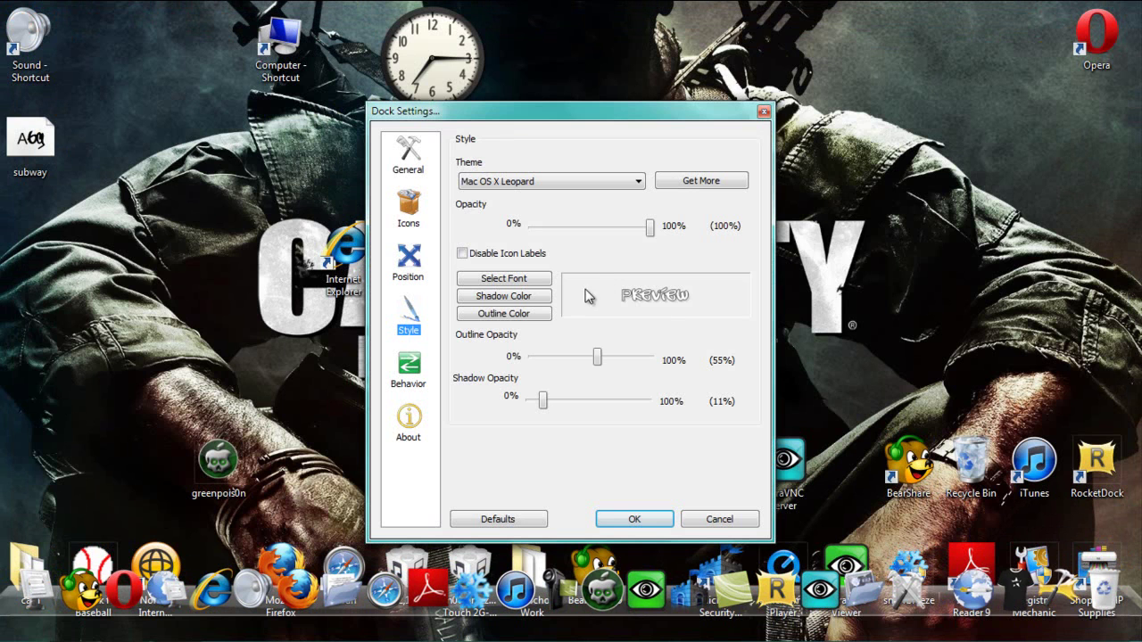
click(526, 279)
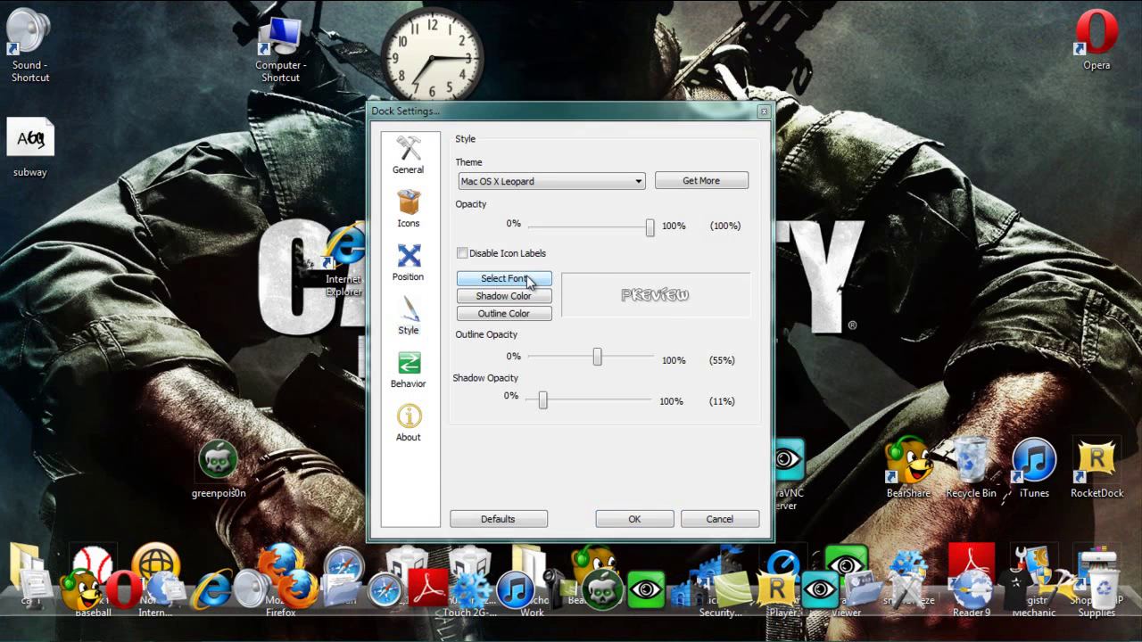
click(443, 290)
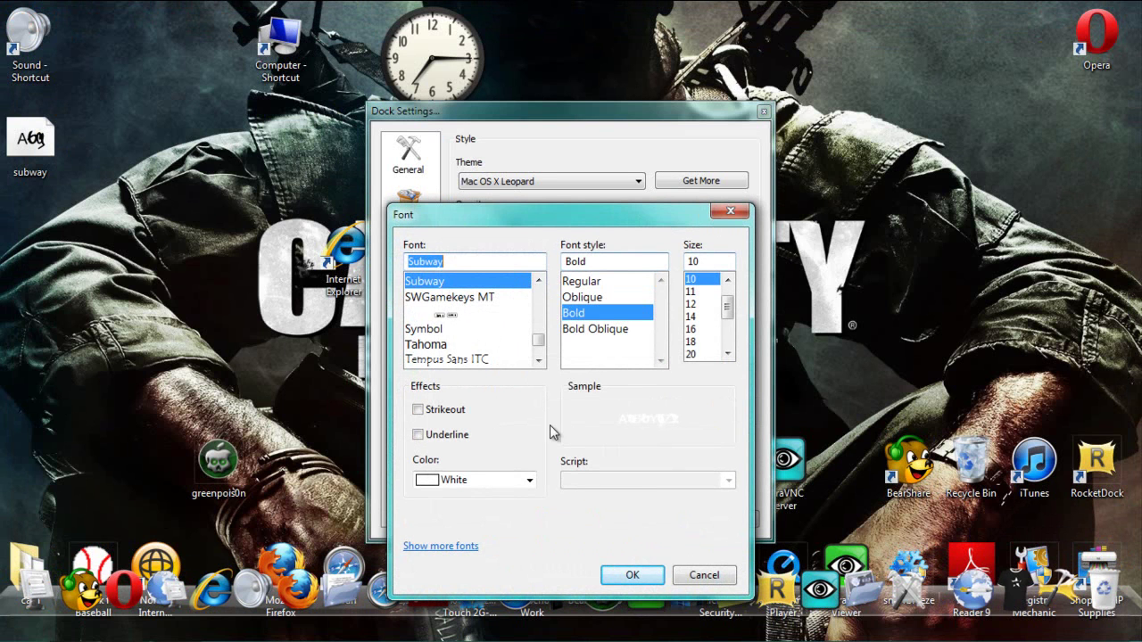
key(Tab)
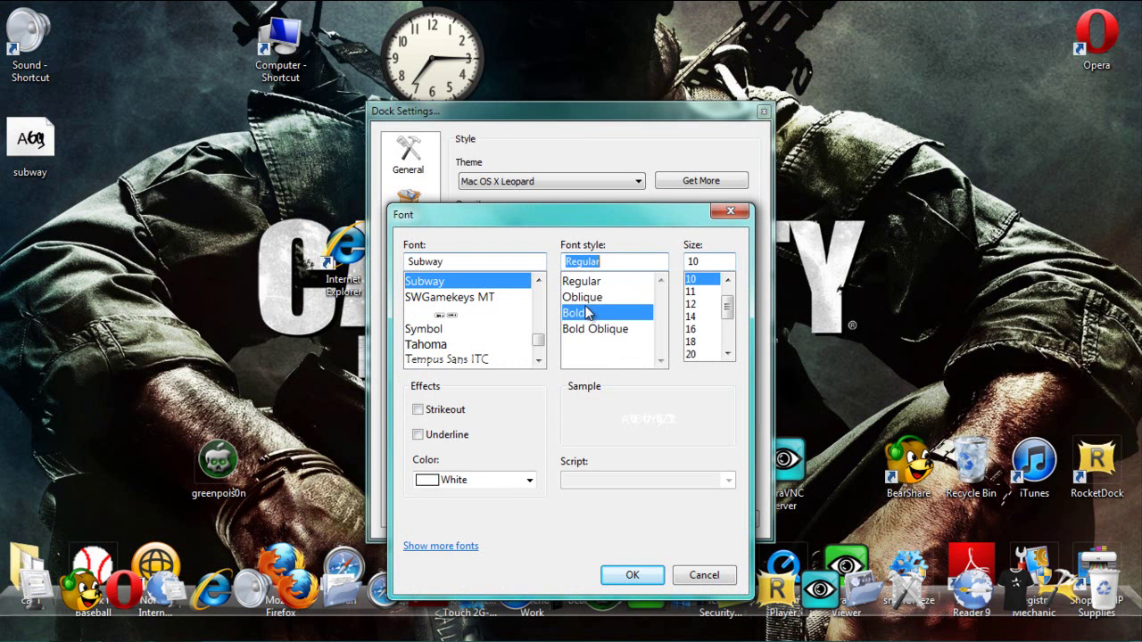
key(Down)
key(Up)
key(Up)
key(Up)
click(593, 312)
click(635, 576)
Choose Mac OS X Leopard as the dock's theme and apply the dock settings
click(520, 182)
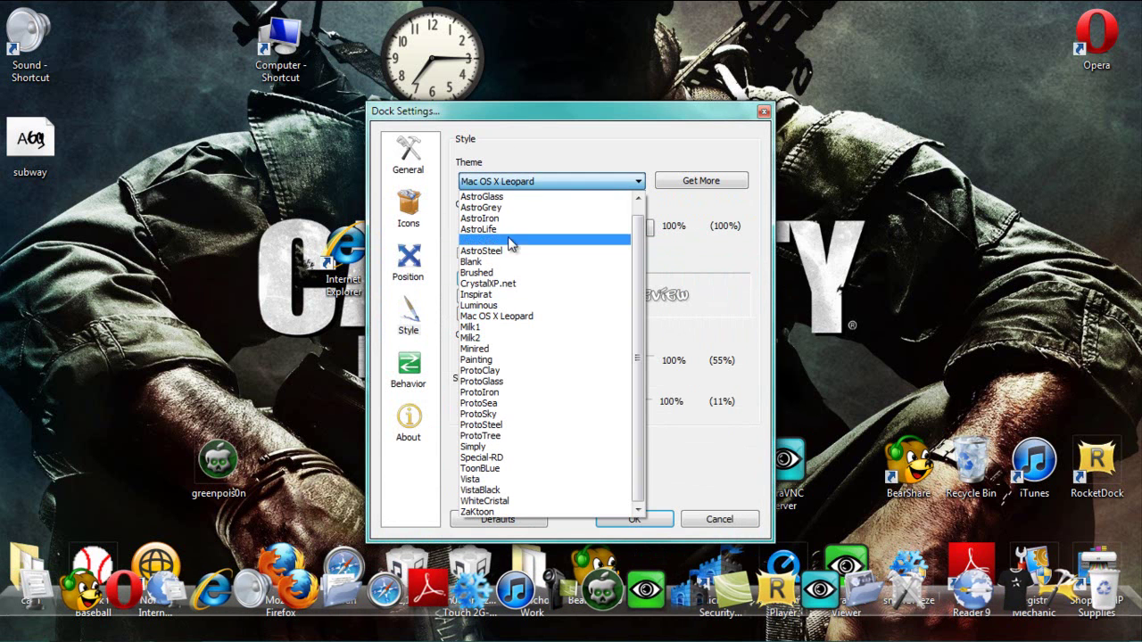
click(504, 317)
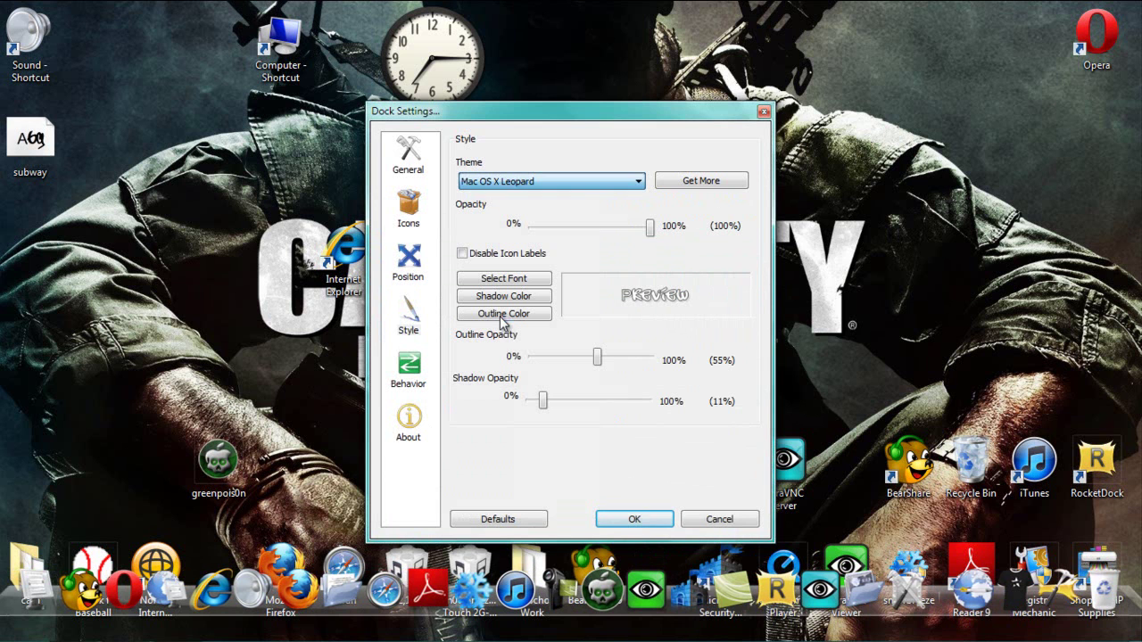
click(615, 522)
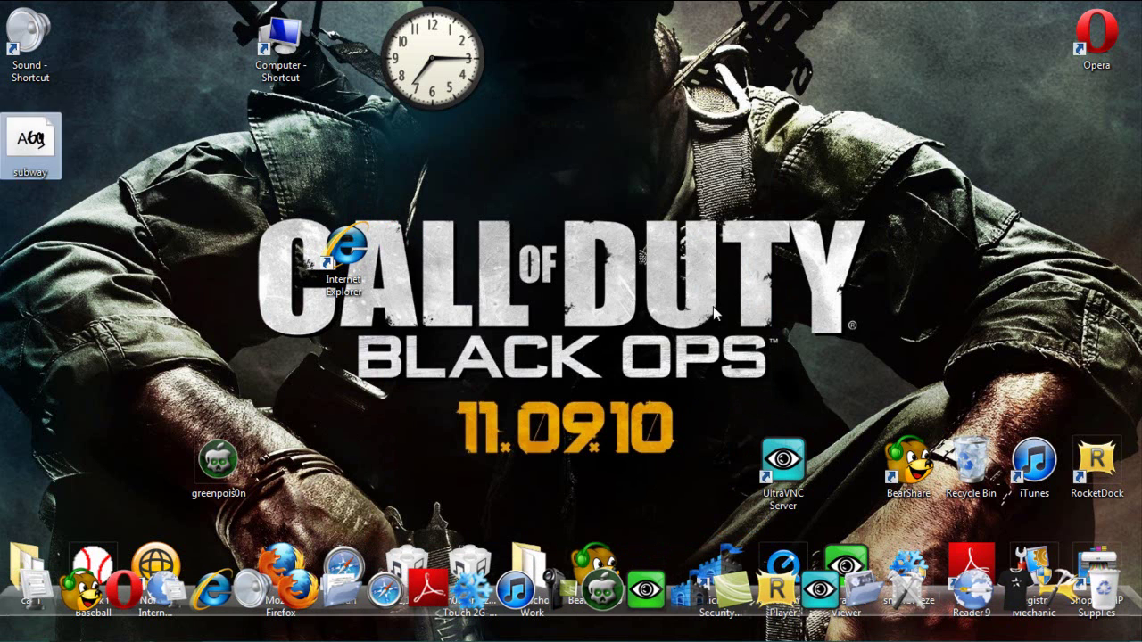
Open the desktop's personalization settings, switch to the Unsaved Theme with the Space background, and close the settings
right_click(714, 307)
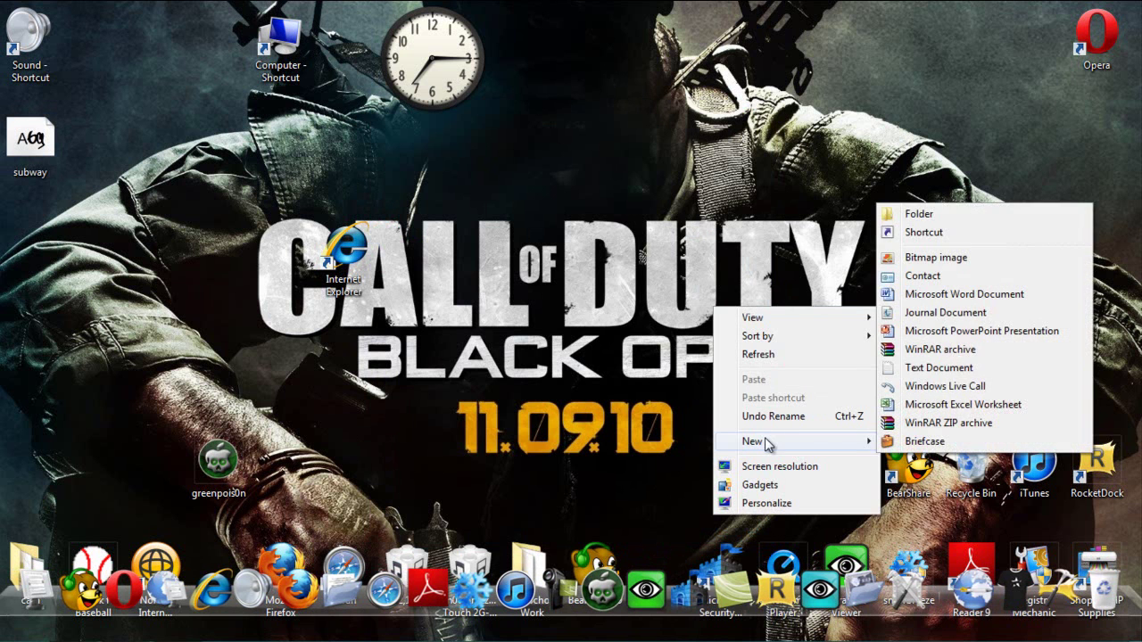
right_click(666, 236)
right_click(635, 247)
click(687, 441)
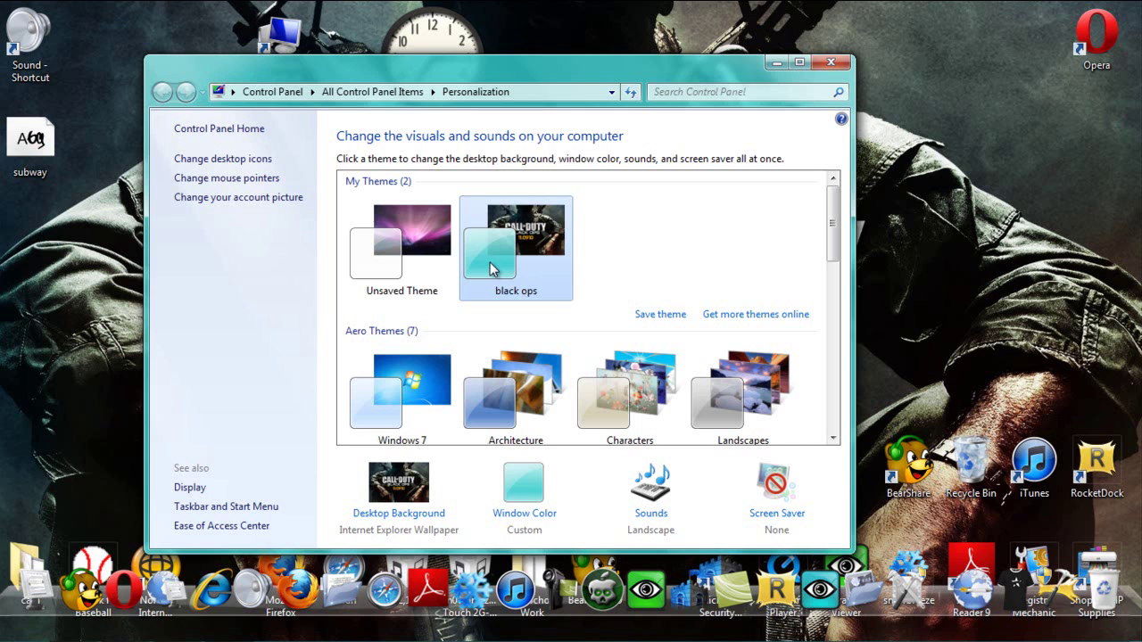
click(423, 258)
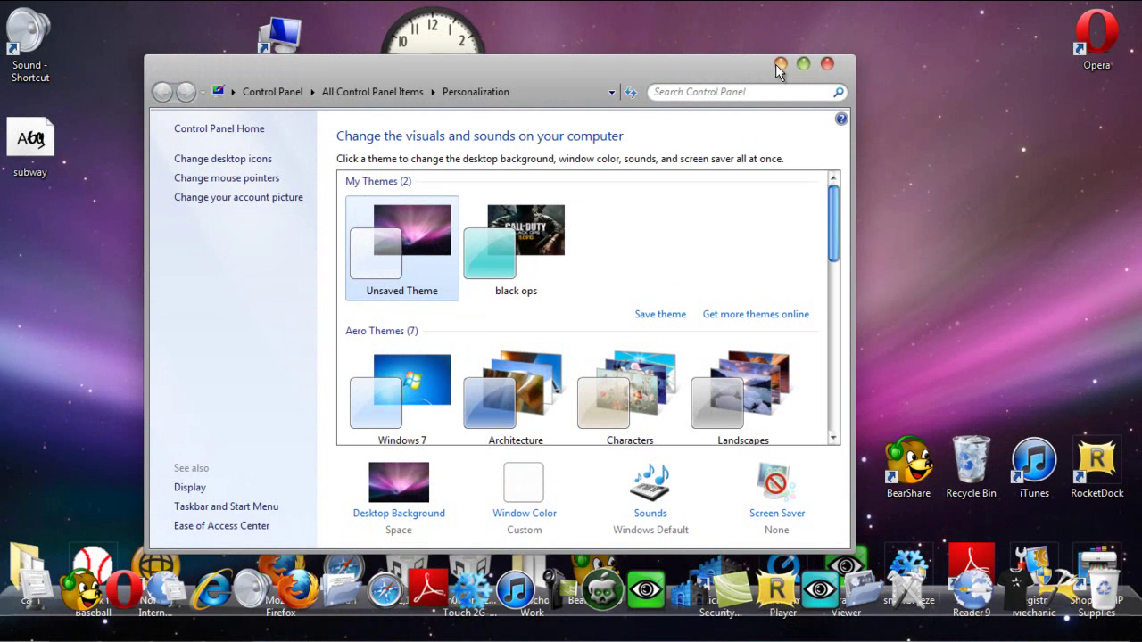
click(828, 64)
Bring up the context options for the desktop
right_click(798, 94)
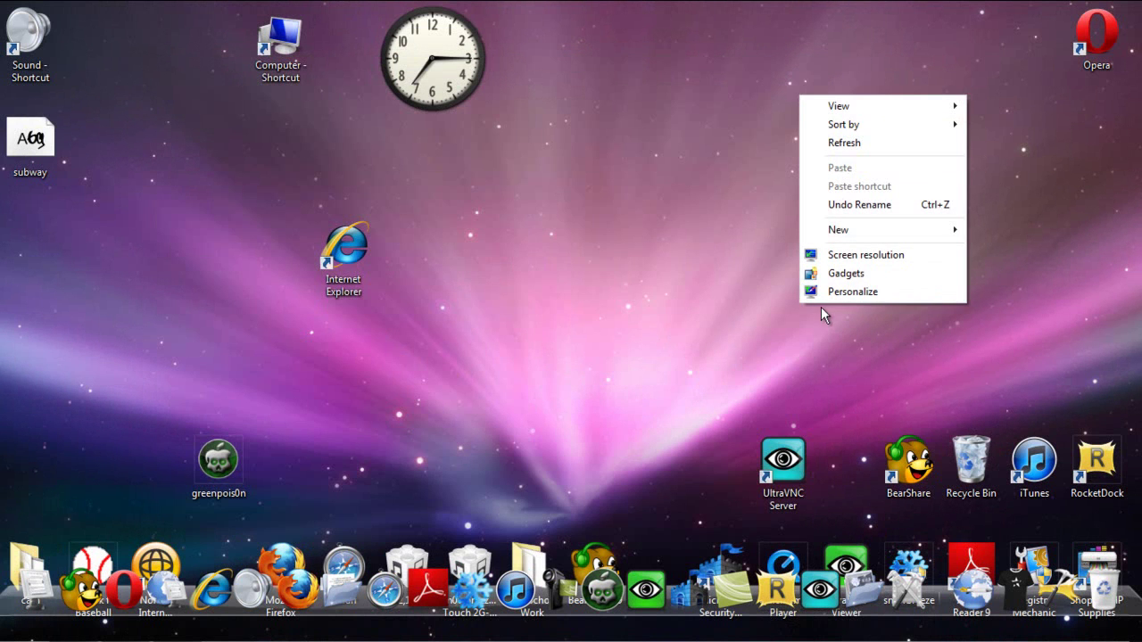